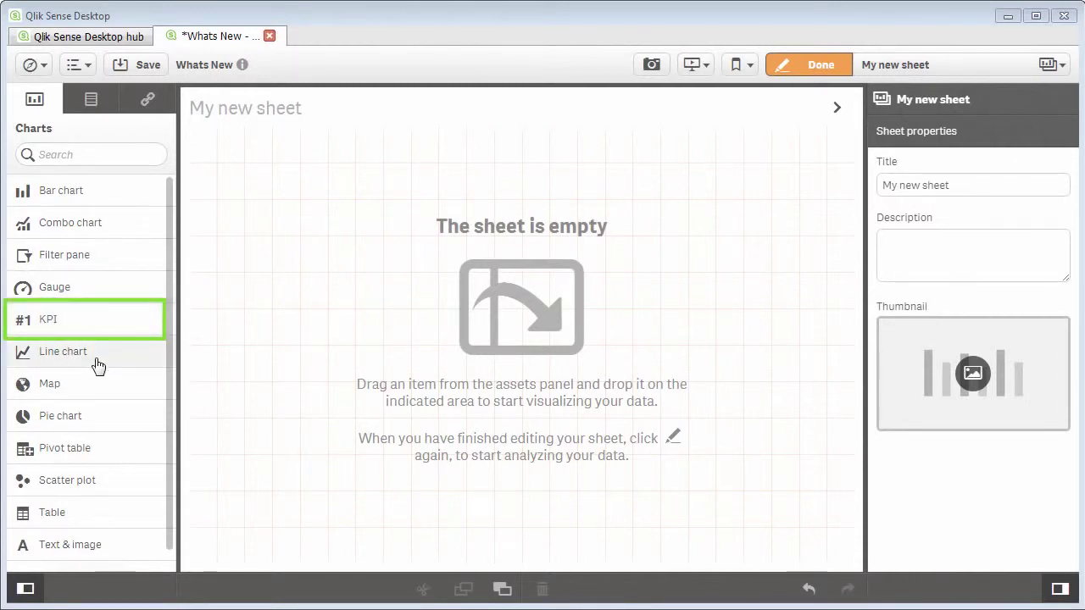
Step: Place a new KPI on the sheet using Sum(Sales) as its measure
{"action": "left_click_drag", "start_coordinate": [90, 330], "coordinate": [511, 286]}
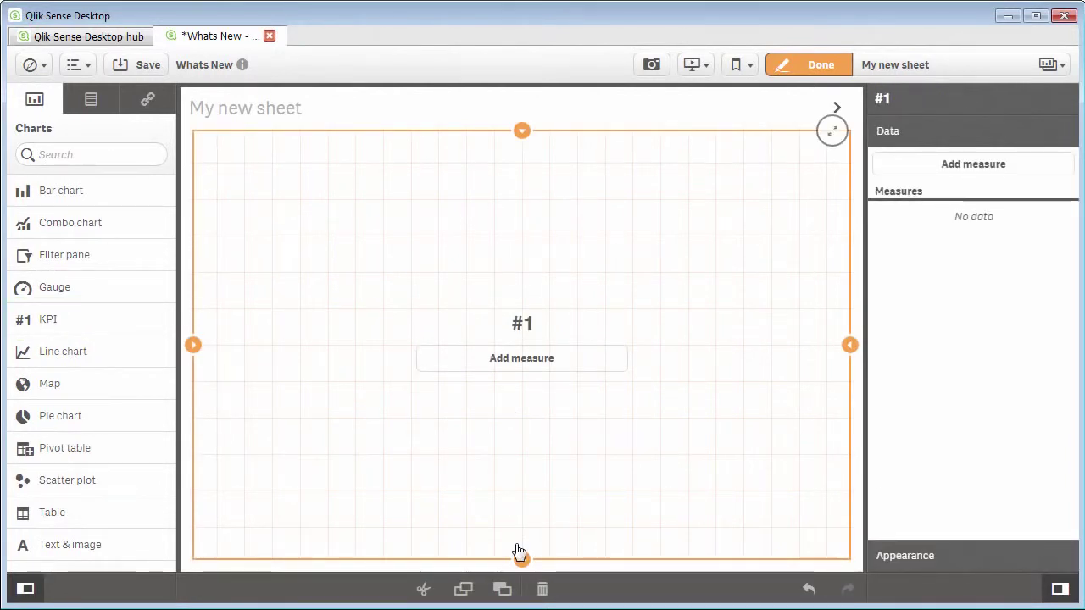
{"action": "left_click", "coordinate": [513, 376]}
{"action": "type", "text": "Sales"}
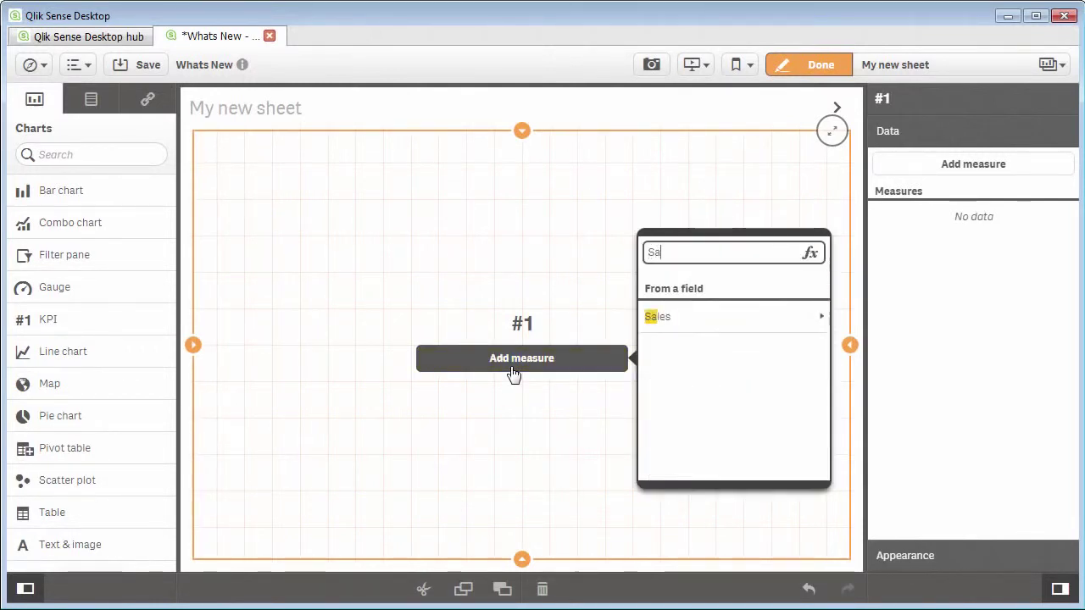
{"action": "left_click", "coordinate": [802, 332]}
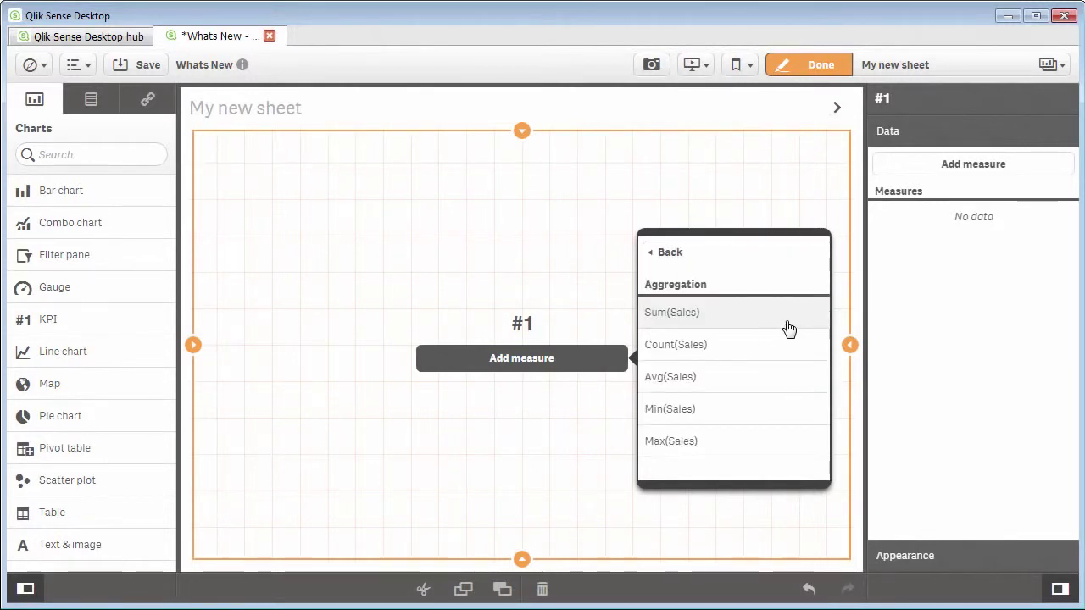
{"action": "left_click", "coordinate": [787, 327]}
{"action": "left_click_drag", "start_coordinate": [522, 560], "coordinate": [530, 426]}
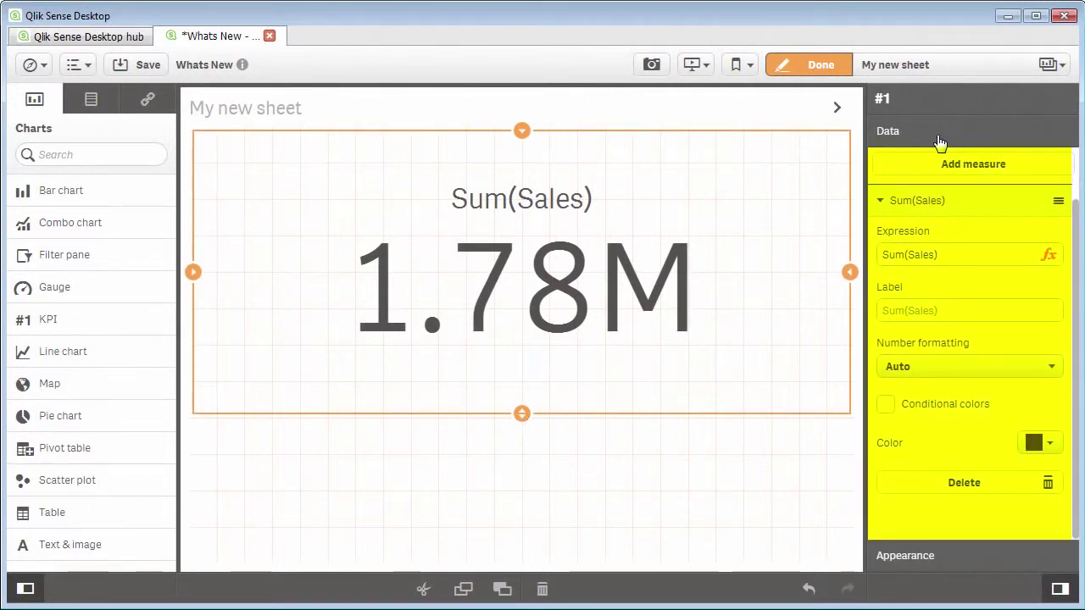
Step: Label the measure 'Sales' and set its number formatting to Money
{"action": "left_click", "coordinate": [967, 313]}
{"action": "type", "text": "Sales"}
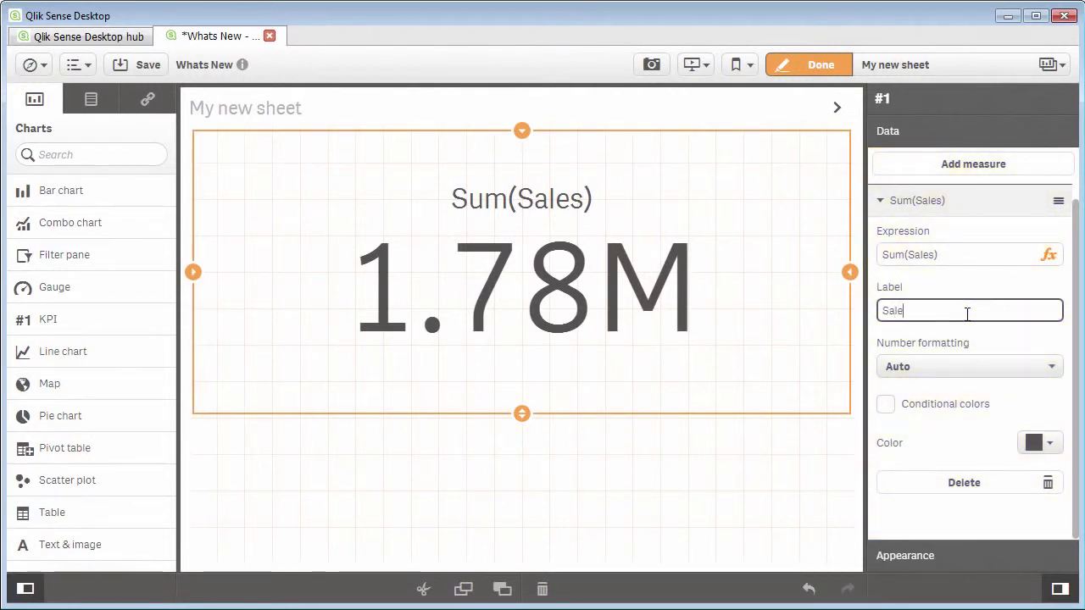
{"action": "left_click", "coordinate": [956, 364]}
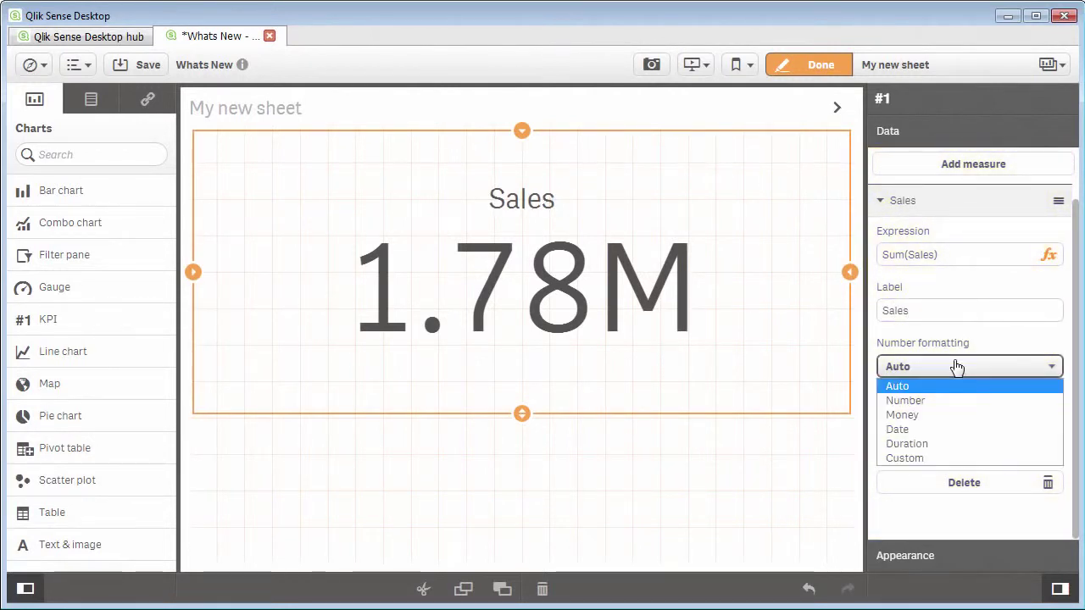
{"action": "left_click", "coordinate": [949, 415]}
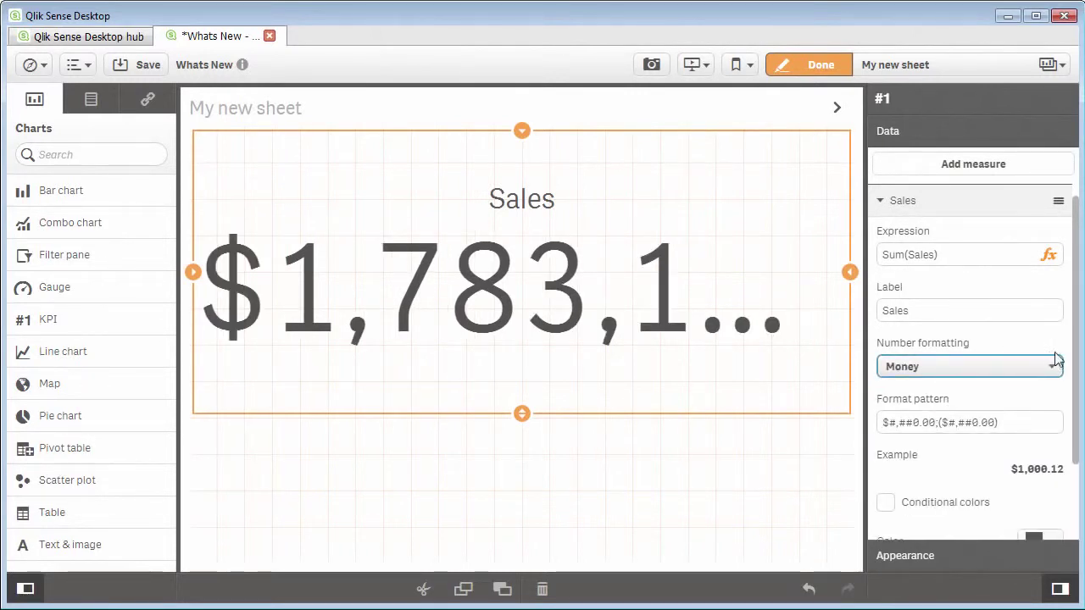
{"action": "left_click", "coordinate": [920, 563]}
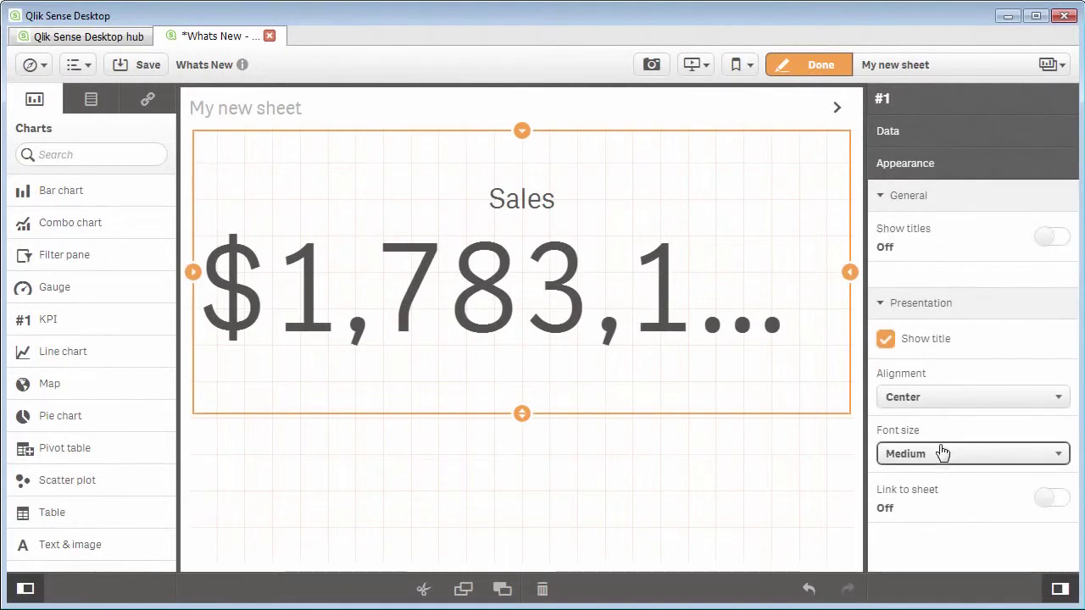
Step: Set the KPI font size to Small and shrink the KPI box
{"action": "left_click", "coordinate": [945, 458]}
{"action": "left_click", "coordinate": [941, 473]}
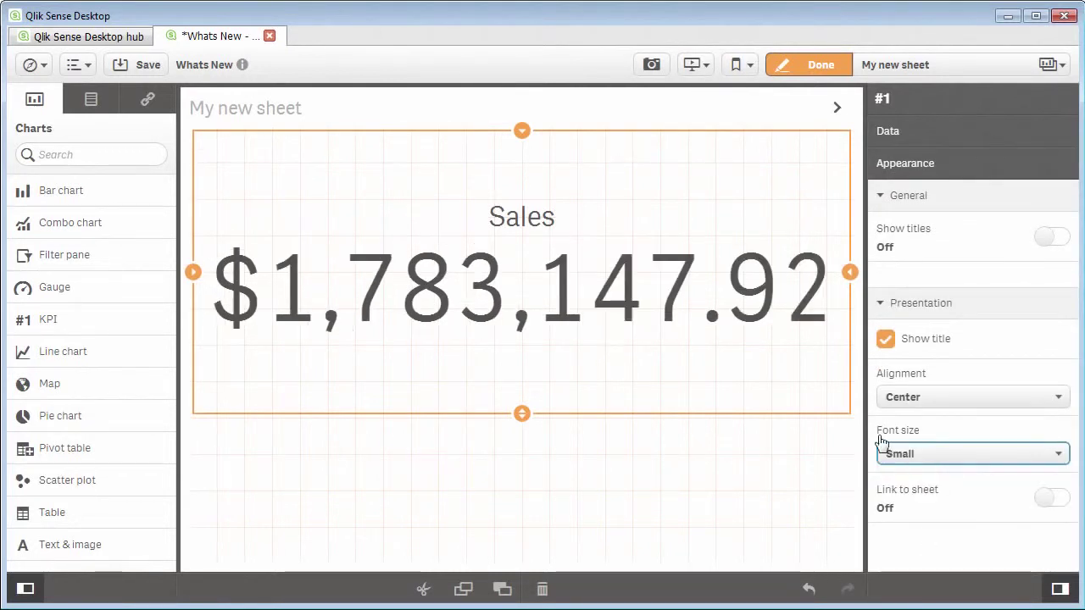
{"action": "left_click_drag", "start_coordinate": [855, 269], "coordinate": [450, 325]}
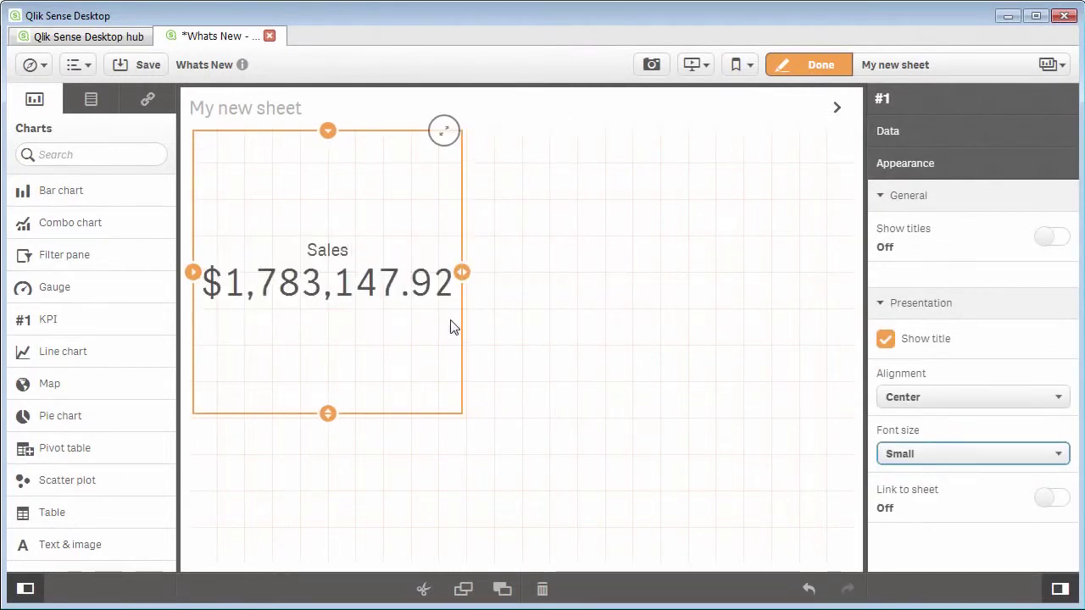
{"action": "left_click_drag", "start_coordinate": [334, 416], "coordinate": [339, 276]}
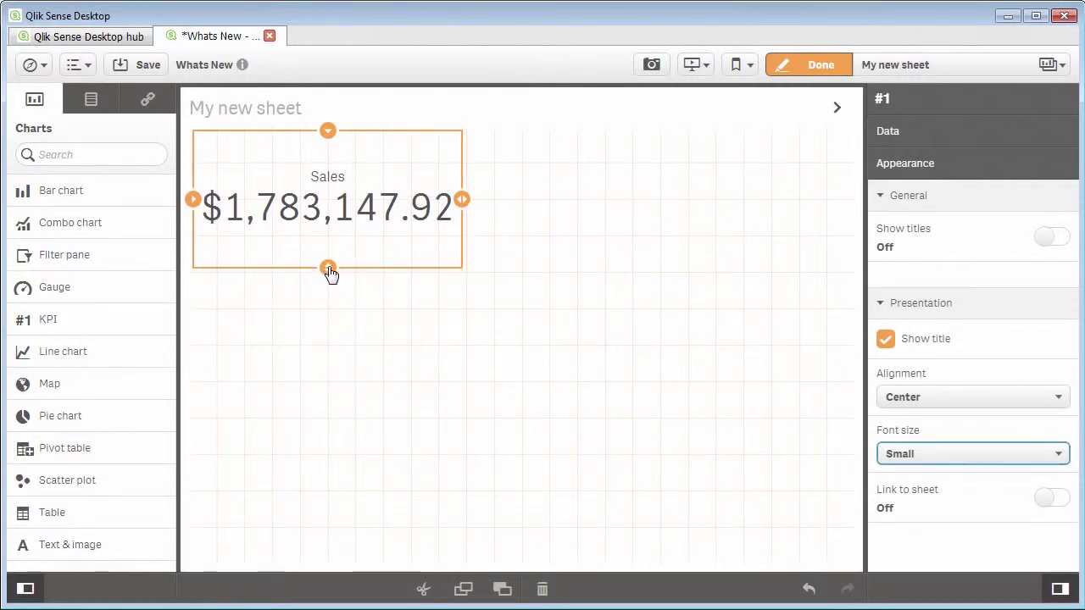
{"action": "left_click_drag", "start_coordinate": [328, 270], "coordinate": [330, 230]}
{"action": "left_click_drag", "start_coordinate": [462, 181], "coordinate": [380, 198]}
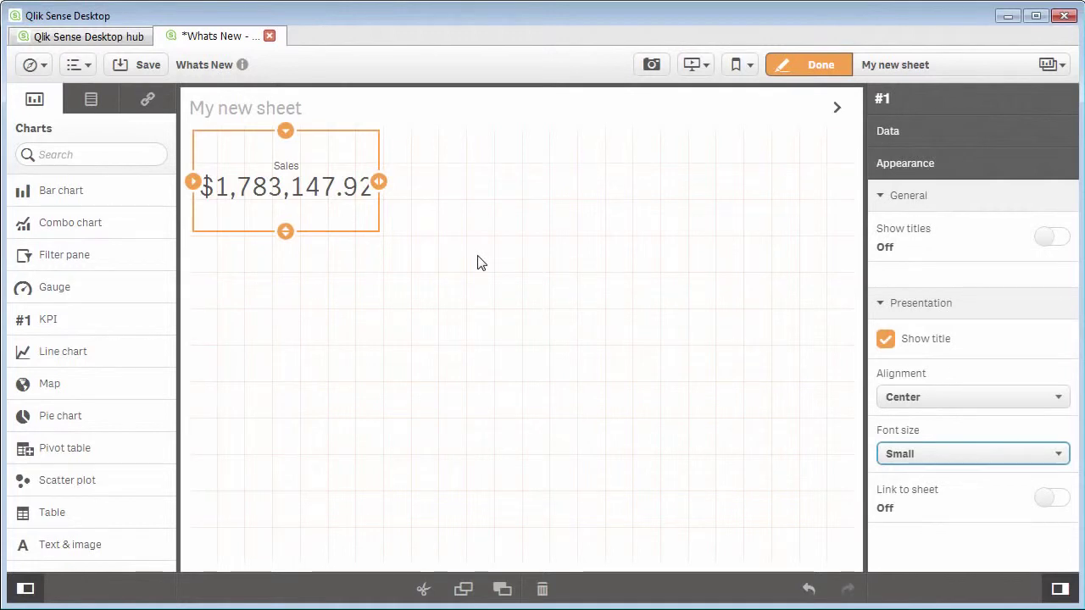
Step: Switch to Medium font and enlarge the KPI until $1,783,147.92 shows in full
{"action": "left_click", "coordinate": [974, 454]}
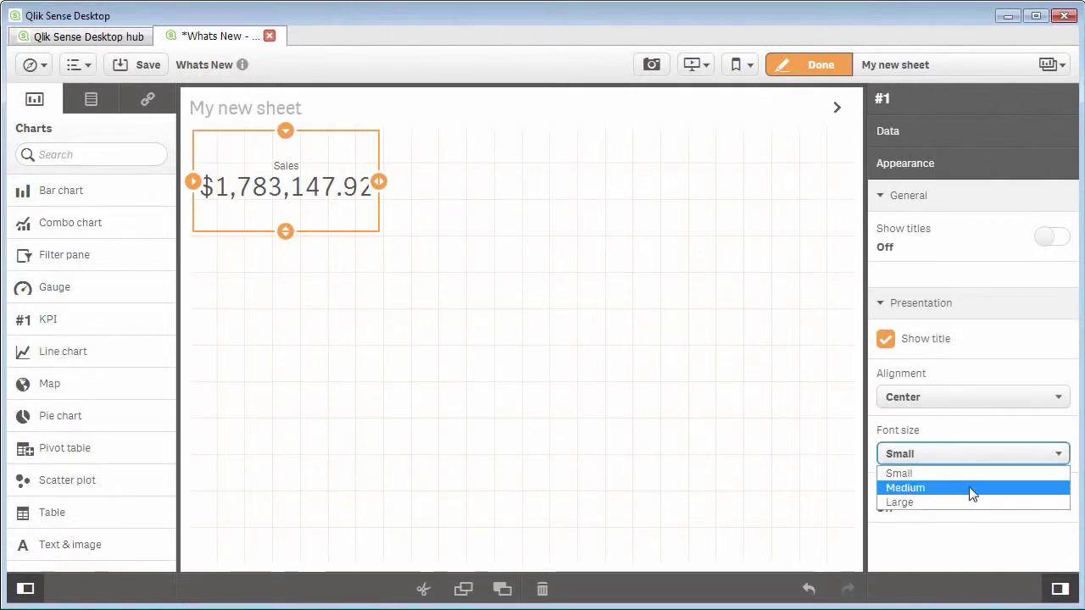
{"action": "left_click", "coordinate": [971, 490]}
{"action": "left_click_drag", "start_coordinate": [379, 182], "coordinate": [547, 185]}
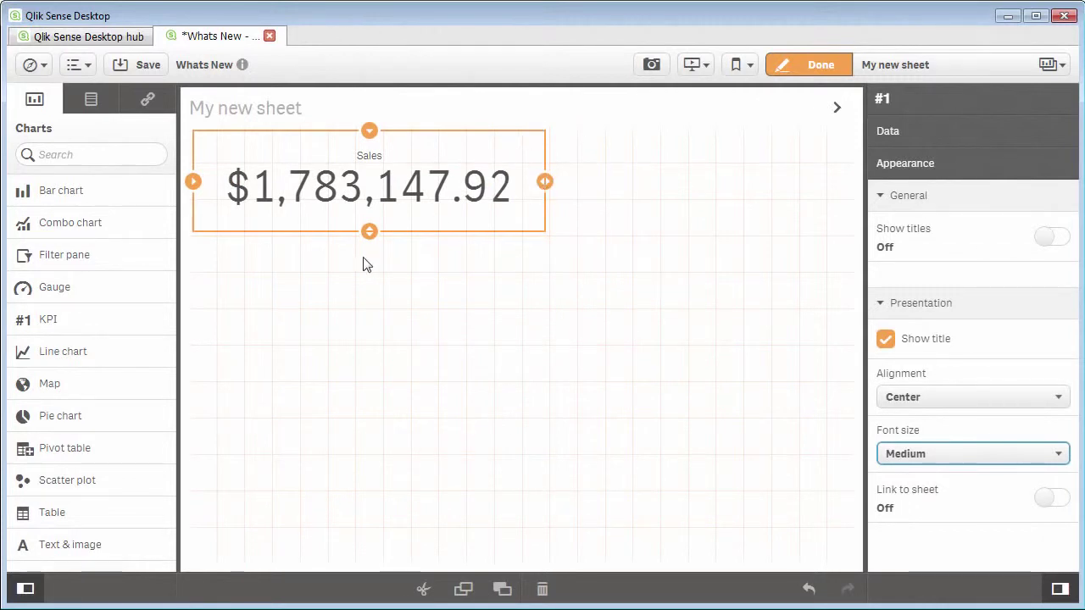
{"action": "left_click_drag", "start_coordinate": [370, 235], "coordinate": [370, 303]}
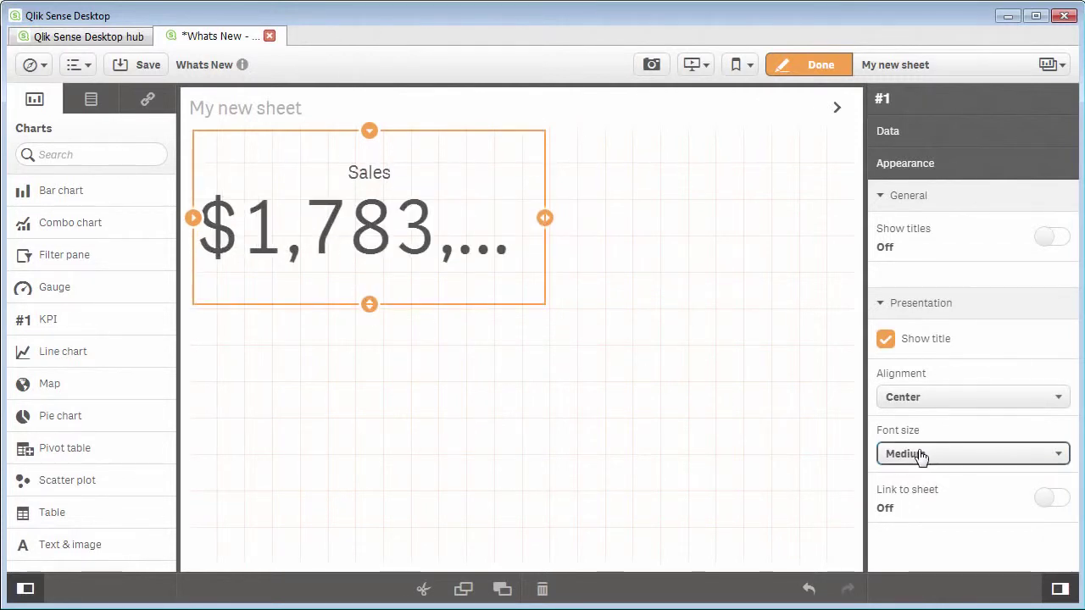
{"action": "left_click_drag", "start_coordinate": [538, 223], "coordinate": [748, 264]}
Step: Turn on Link to sheet and link the Sales KPI to the KPI Link sheet
{"action": "left_click", "coordinate": [1047, 498]}
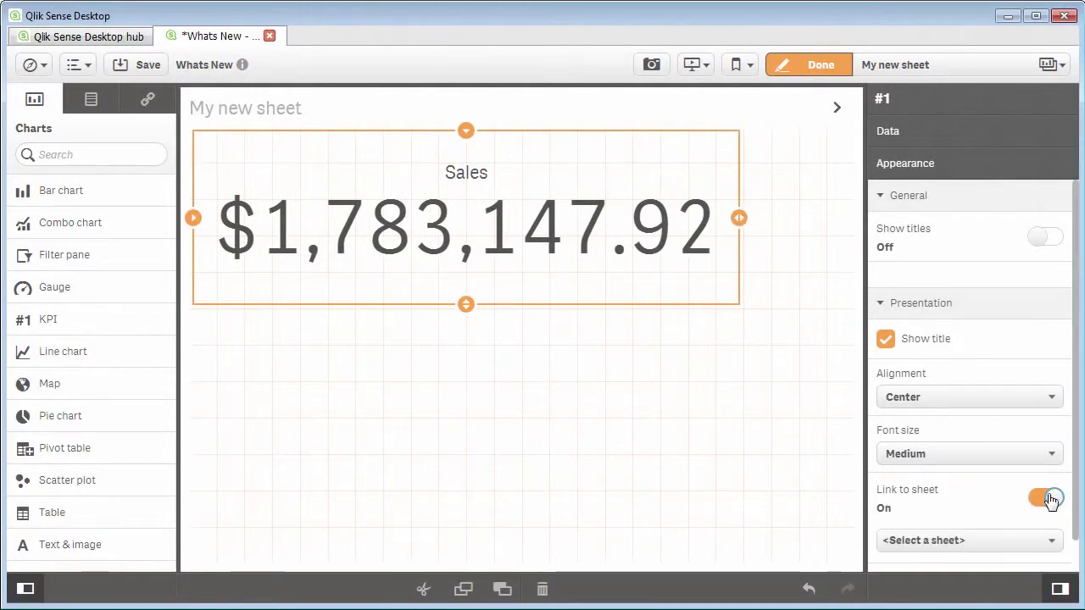
{"action": "left_click", "coordinate": [1041, 541]}
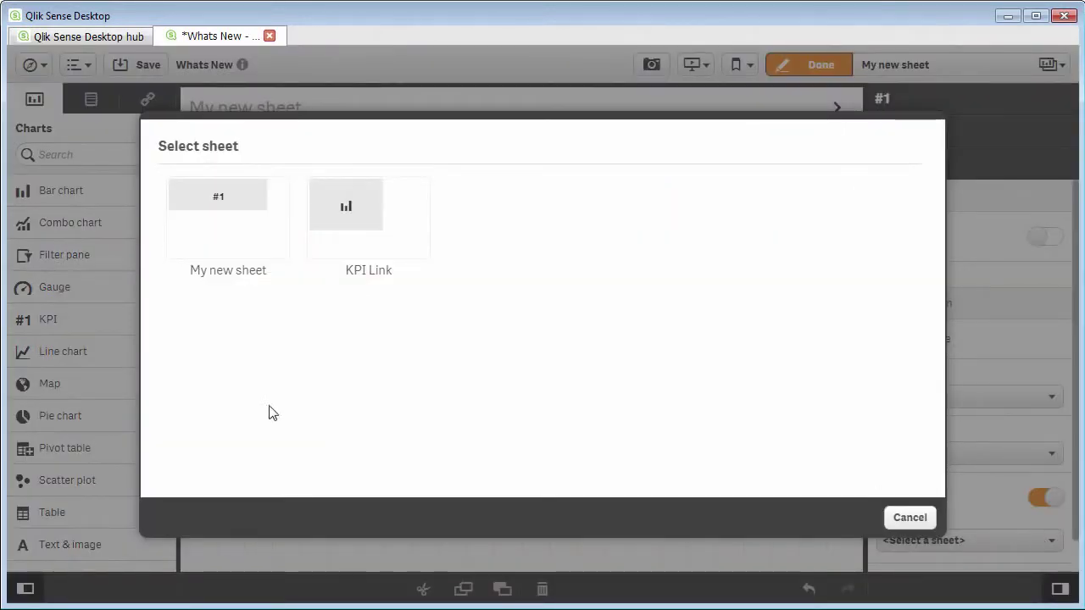
{"action": "left_click", "coordinate": [347, 253]}
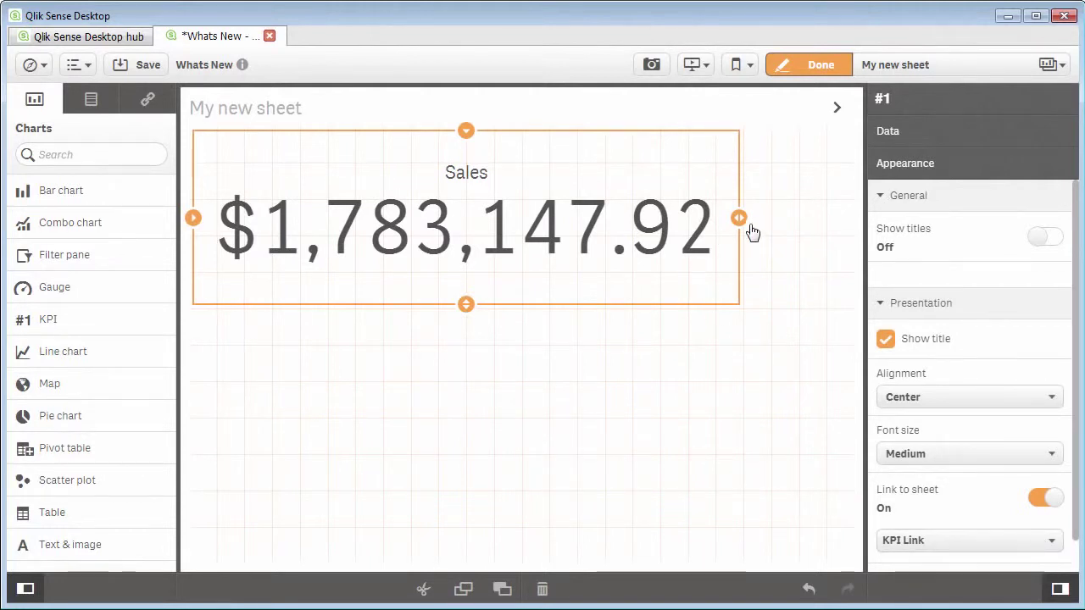
Step: Narrow the Sales KPI box and set its font size back to Small
{"action": "left_click_drag", "start_coordinate": [739, 219], "coordinate": [489, 239]}
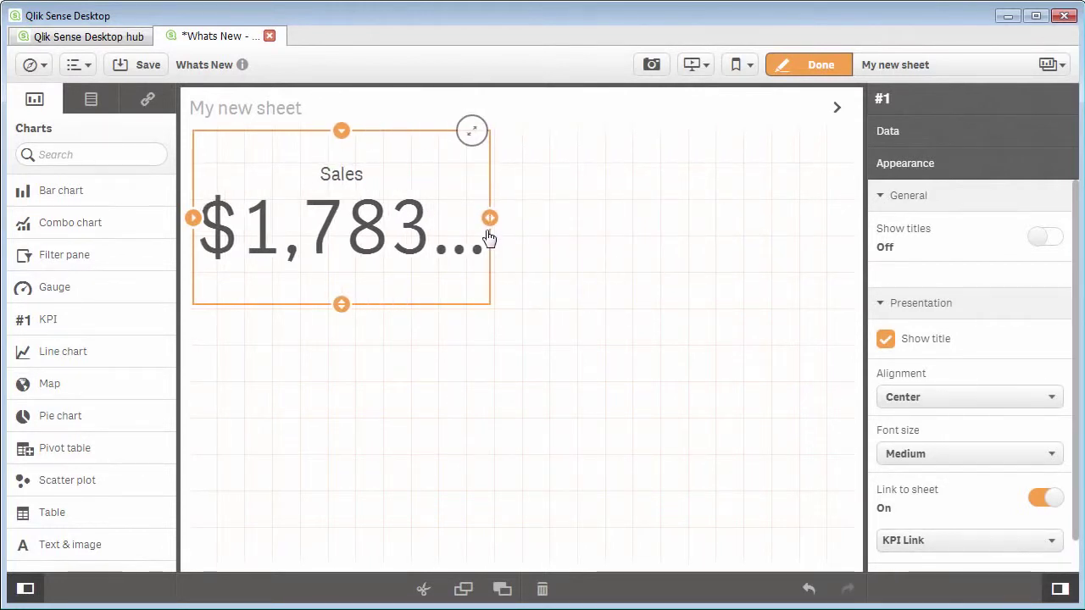
{"action": "left_click", "coordinate": [935, 452]}
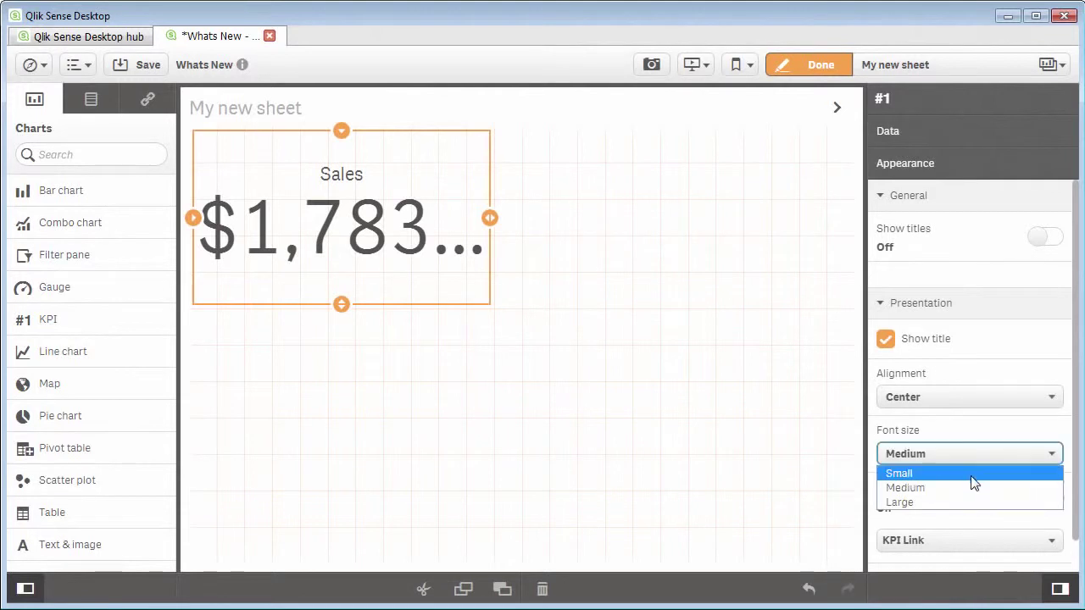
{"action": "left_click", "coordinate": [972, 473]}
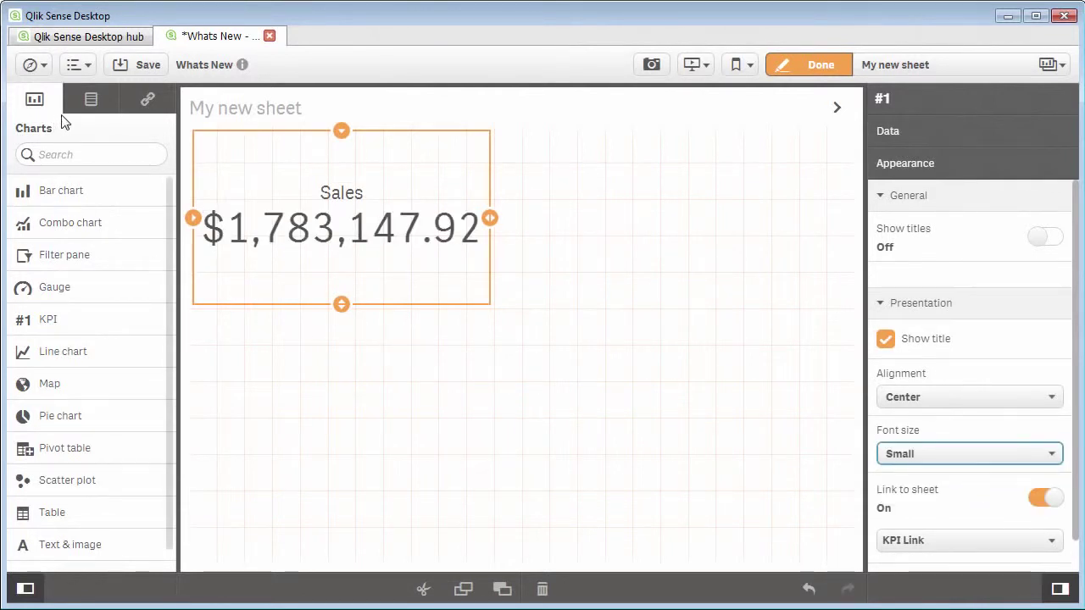
{"action": "left_click", "coordinate": [87, 106]}
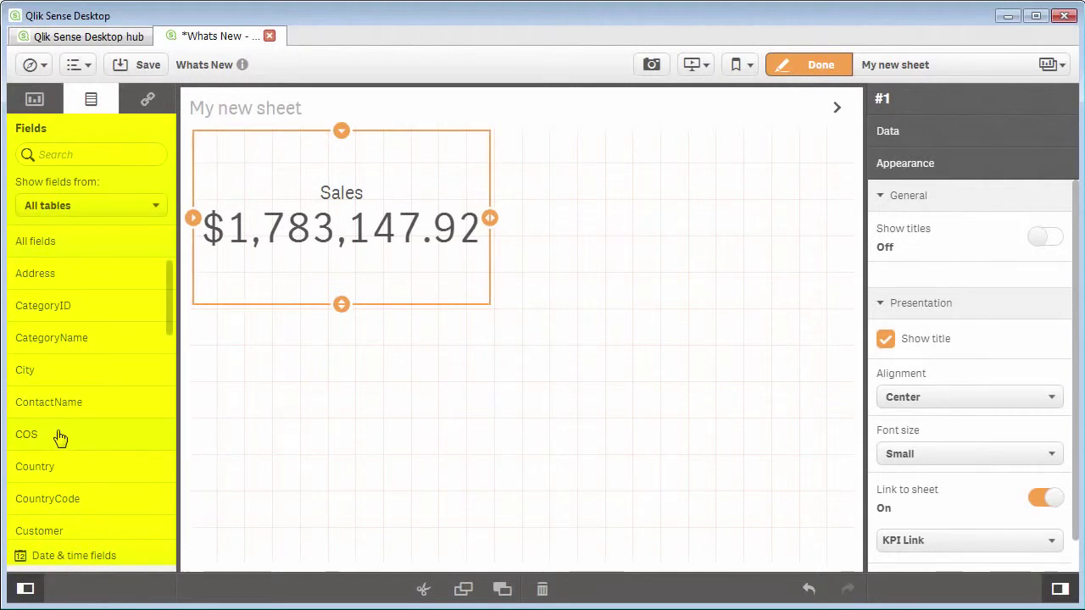
Step: Drop COS on the Sales KPI as a Sum(COS) second measure and enlarge the box to fit
{"action": "left_click_drag", "start_coordinate": [90, 421], "coordinate": [359, 235]}
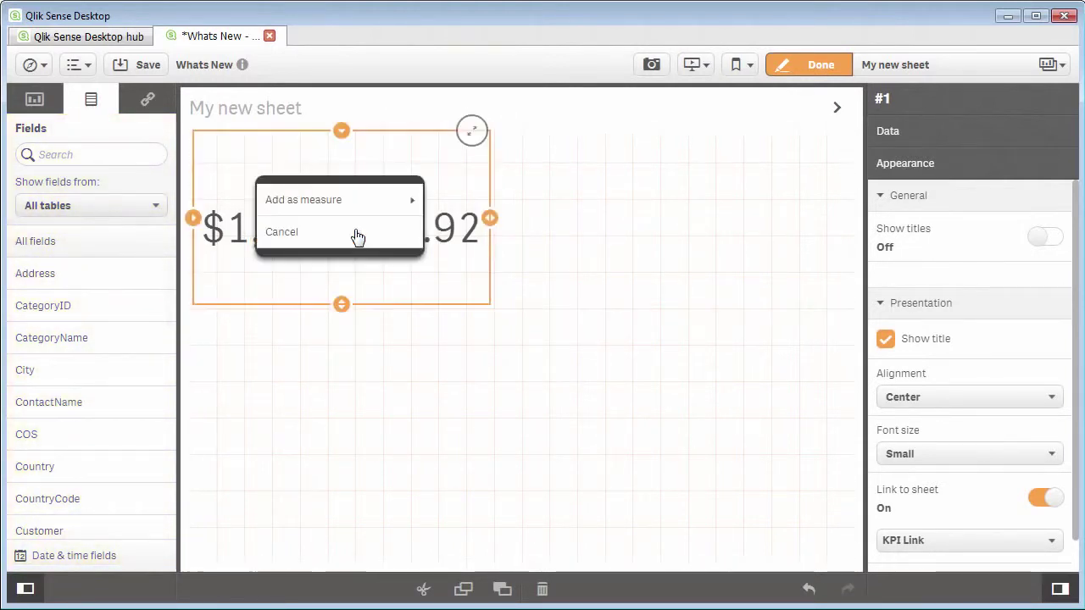
{"action": "left_click", "coordinate": [366, 212]}
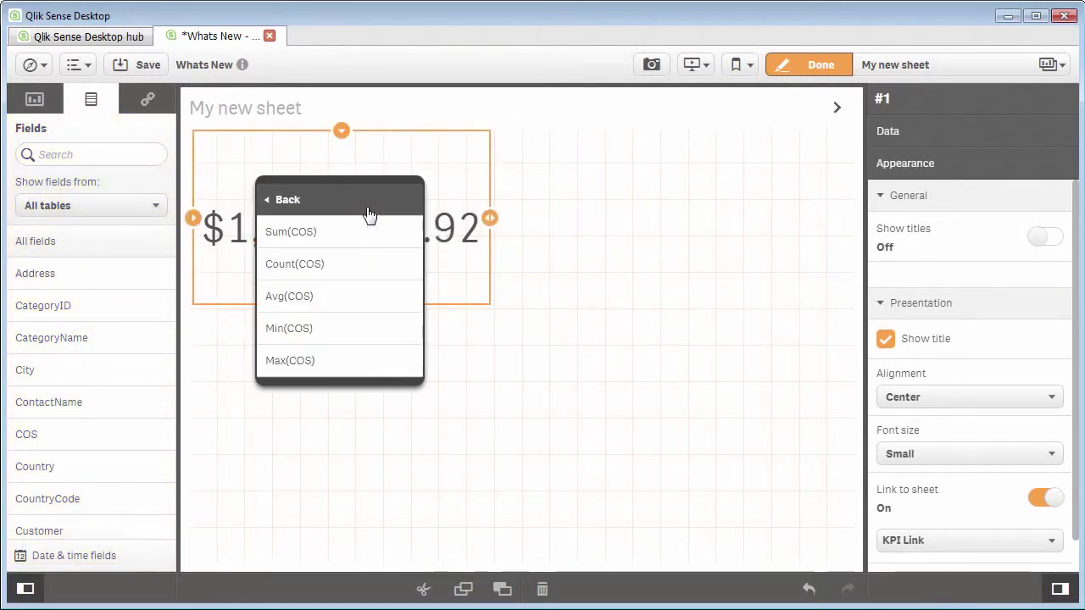
{"action": "left_click", "coordinate": [350, 239]}
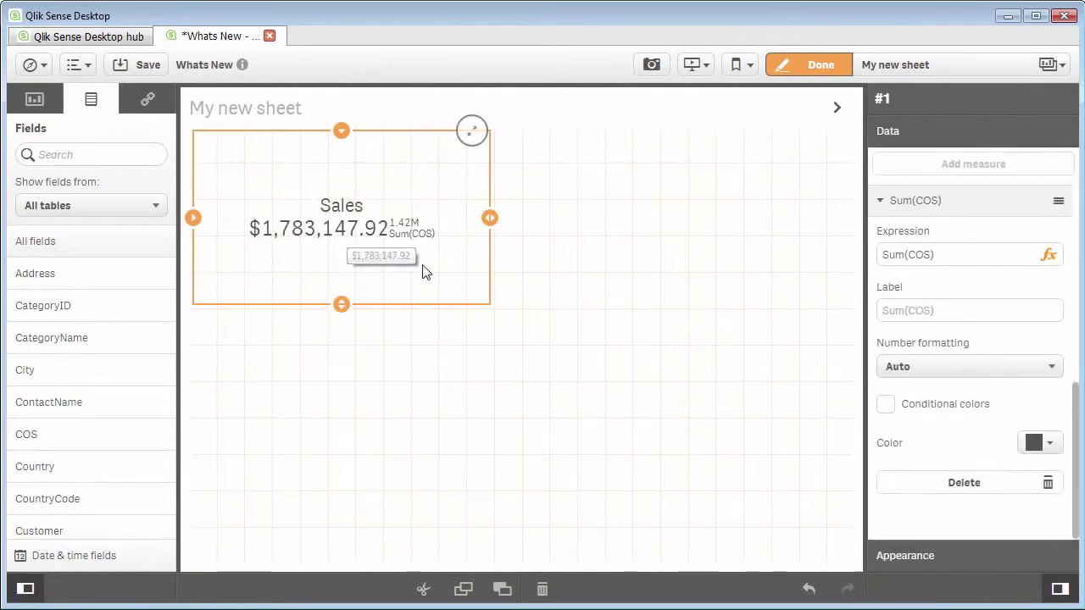
{"action": "left_click_drag", "start_coordinate": [483, 231], "coordinate": [545, 229]}
{"action": "left_click_drag", "start_coordinate": [371, 305], "coordinate": [373, 373]}
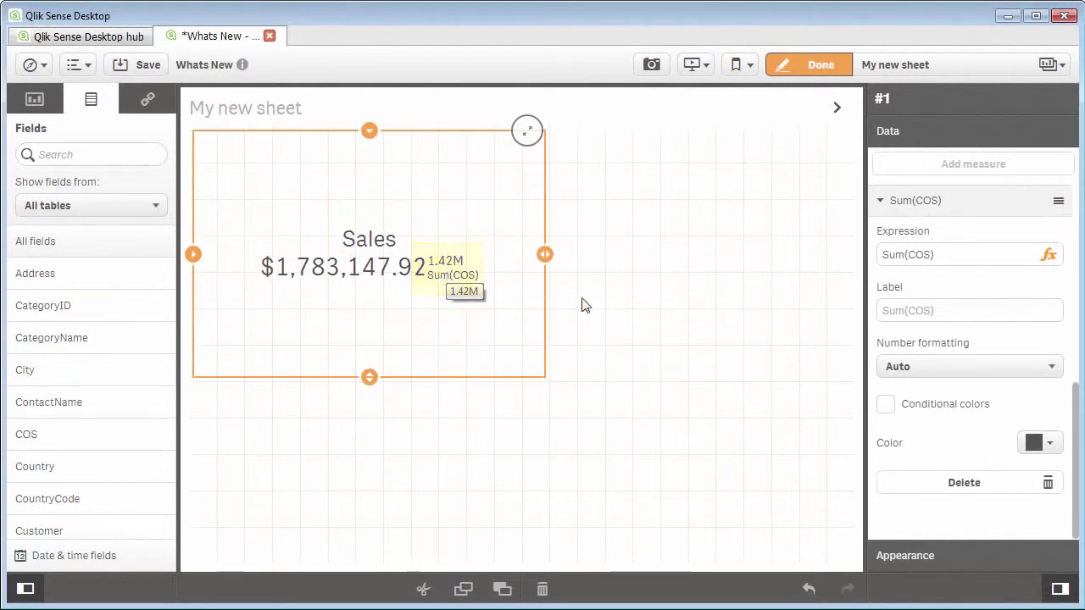
Step: Set the Sales KPI font size to Medium
{"action": "left_click", "coordinate": [953, 564]}
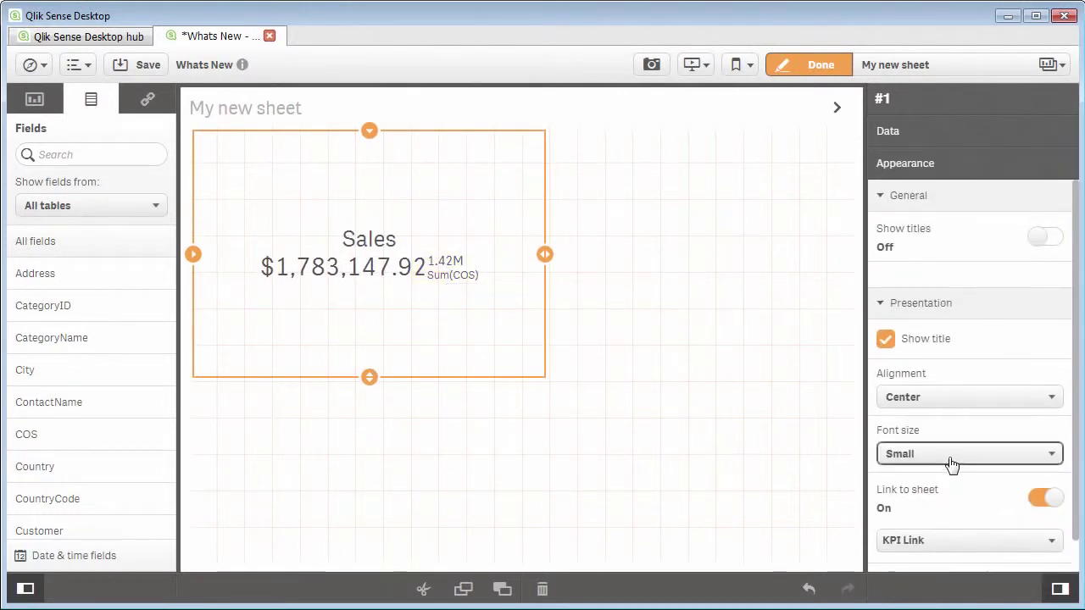
{"action": "left_click", "coordinate": [942, 453]}
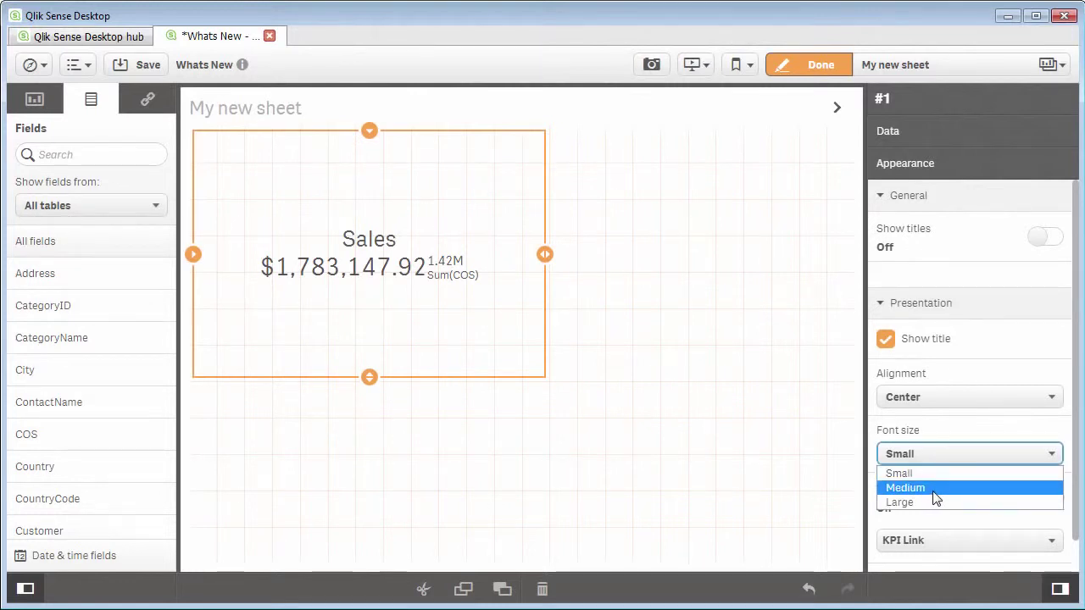
{"action": "left_click", "coordinate": [938, 490]}
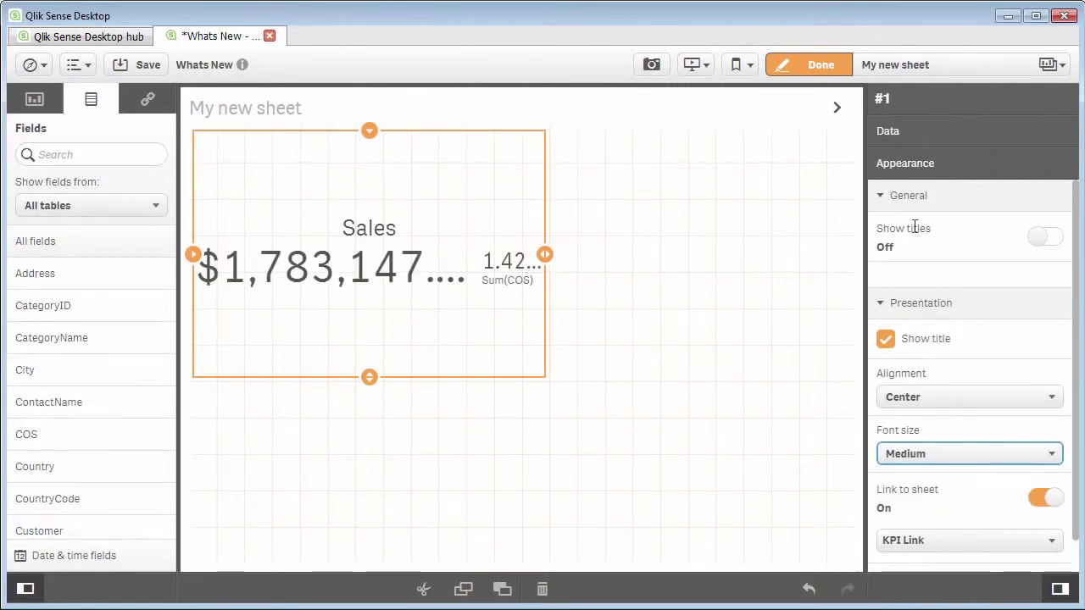
Step: Switch the Sales measure's number formatting to Auto, showing 1.78M, and shorten the KPI box
{"action": "left_click", "coordinate": [912, 133]}
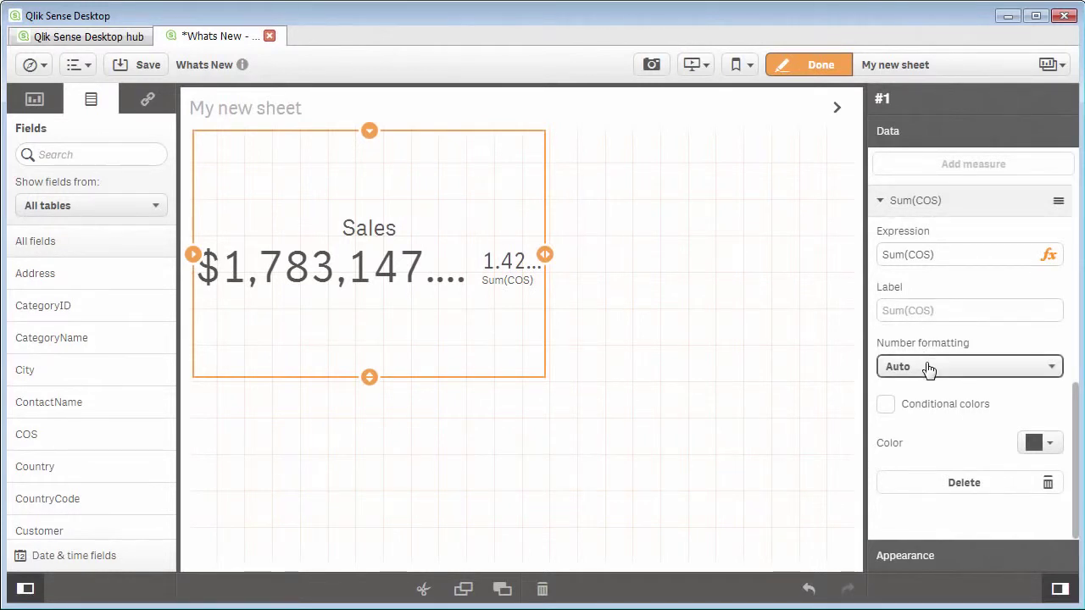
{"action": "left_click", "coordinate": [889, 203]}
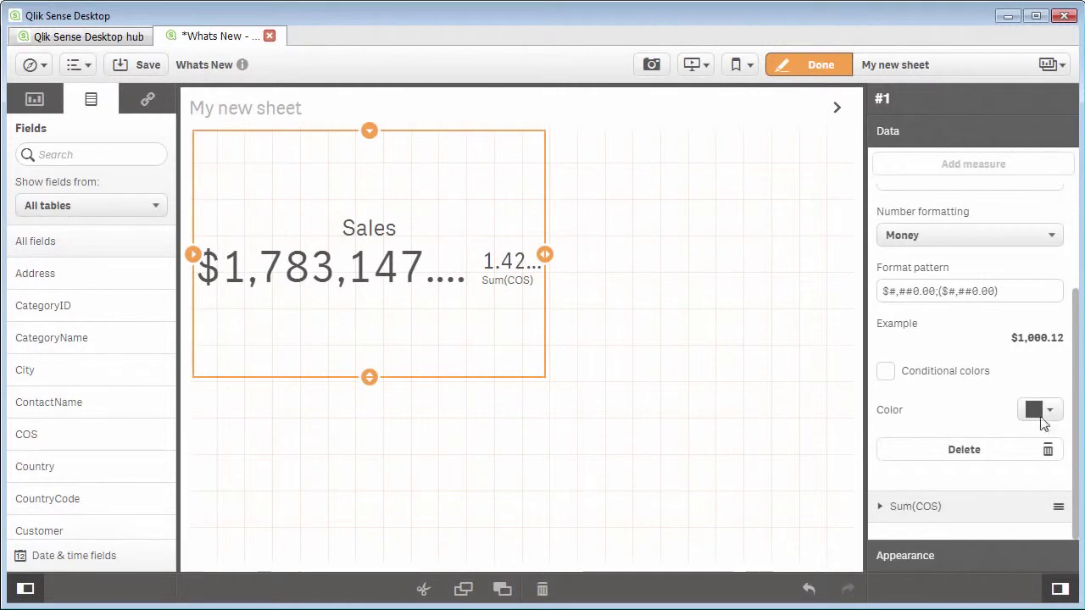
{"action": "scroll", "coordinate": [1004, 242], "scroll_direction": "up", "scroll_amount": 3}
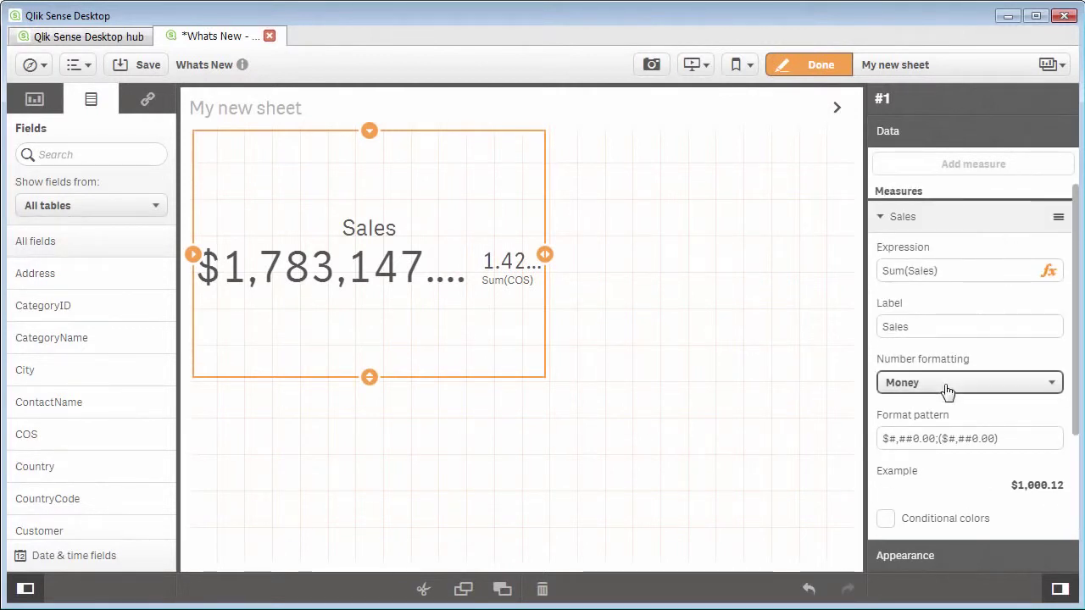
{"action": "left_click", "coordinate": [949, 383]}
{"action": "left_click", "coordinate": [944, 401]}
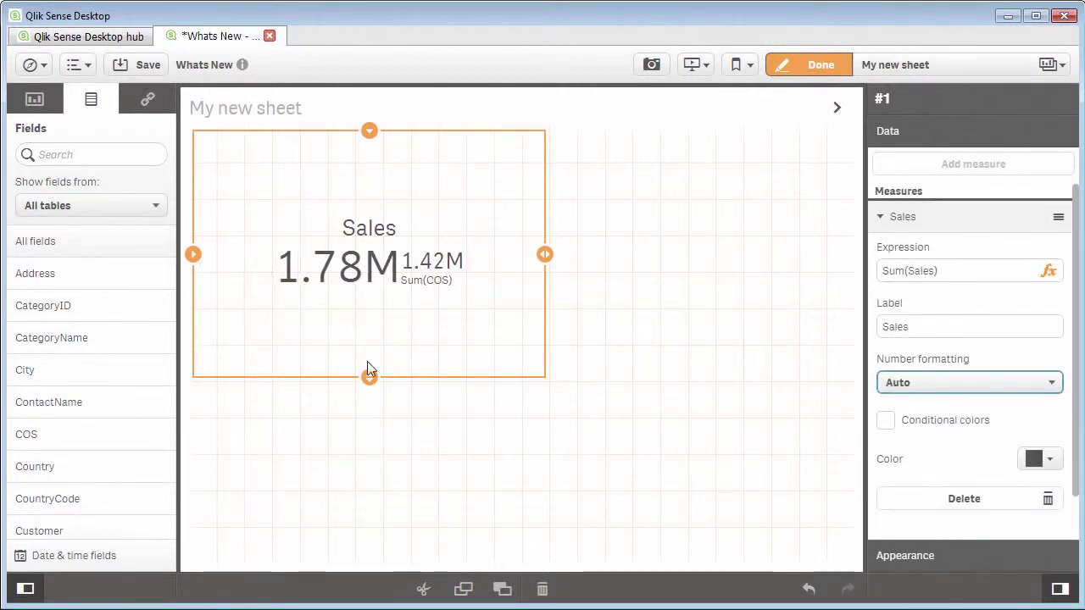
{"action": "left_click_drag", "start_coordinate": [370, 376], "coordinate": [370, 332]}
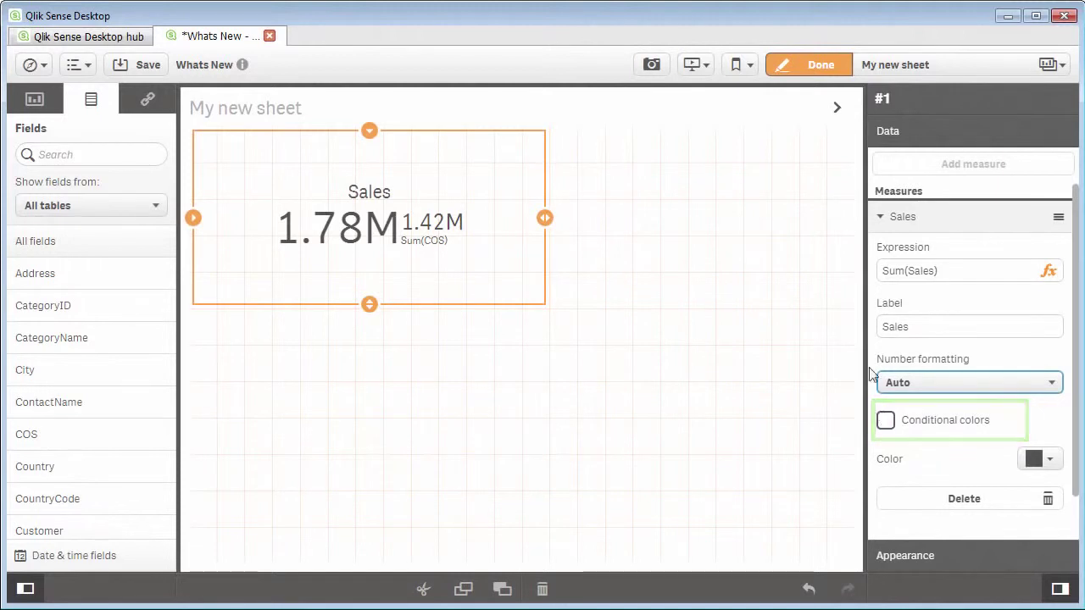
Step: Turn on conditional colours for the Sales measure and add two range limits
{"action": "left_click", "coordinate": [886, 224]}
{"action": "left_click", "coordinate": [885, 255]}
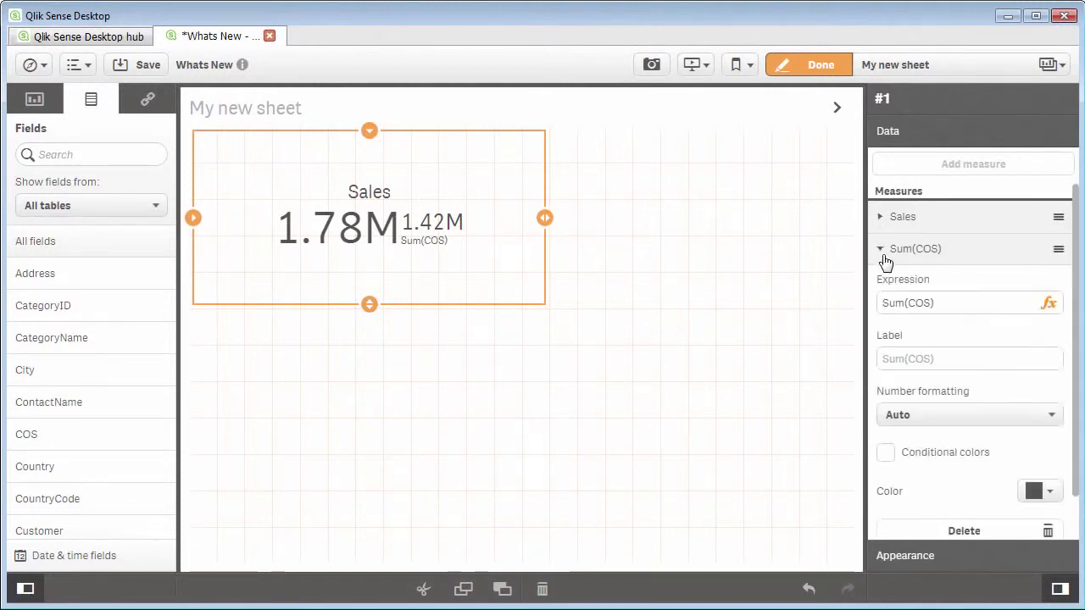
{"action": "left_click", "coordinate": [885, 251]}
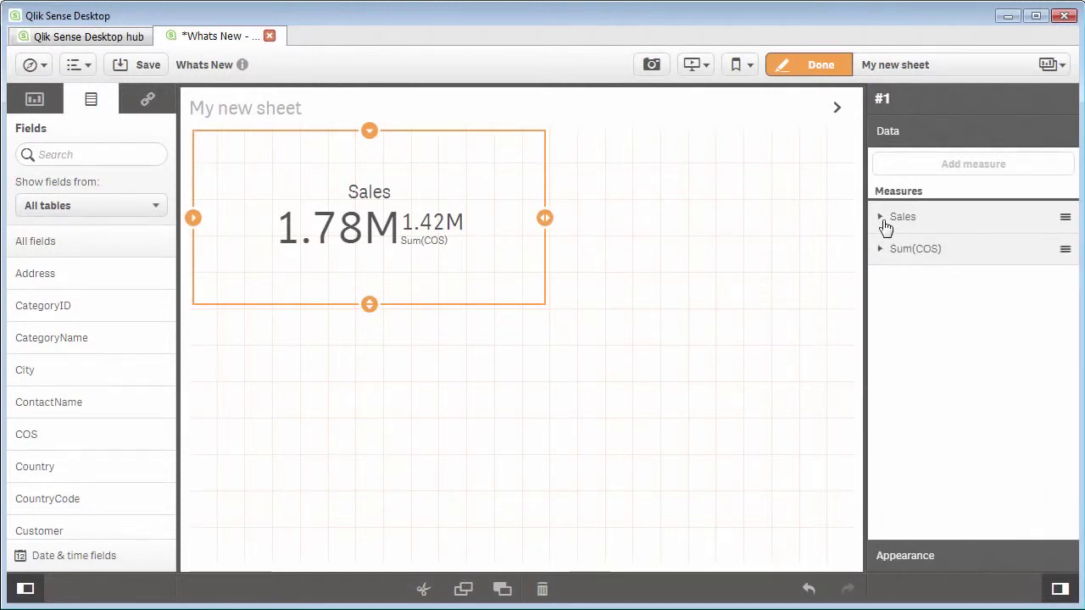
{"action": "left_click", "coordinate": [885, 226]}
{"action": "left_click", "coordinate": [886, 420]}
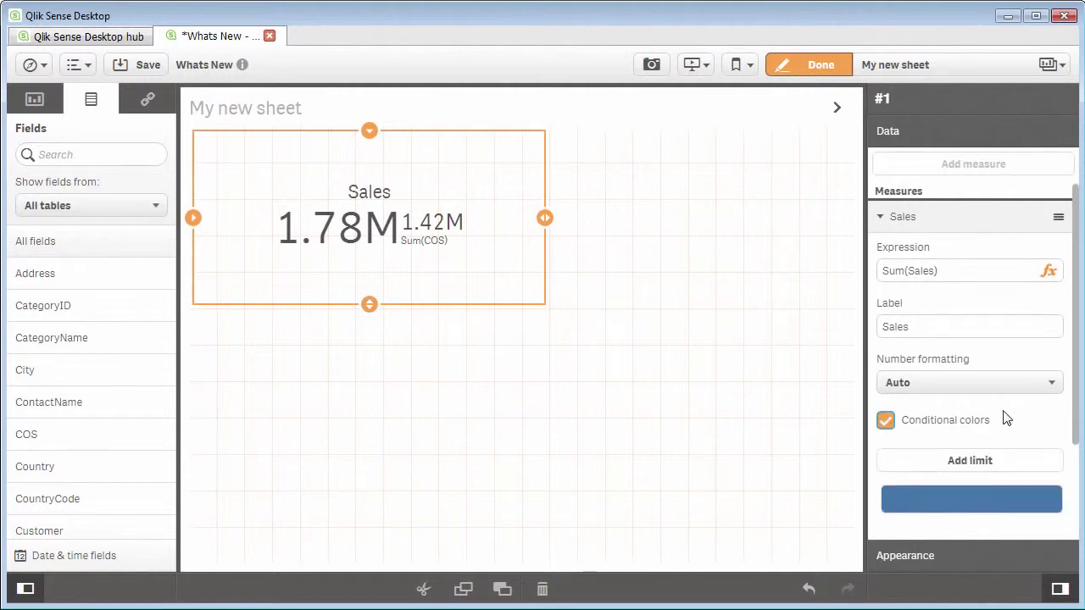
{"action": "left_click_drag", "start_coordinate": [1071, 420], "coordinate": [1069, 473]}
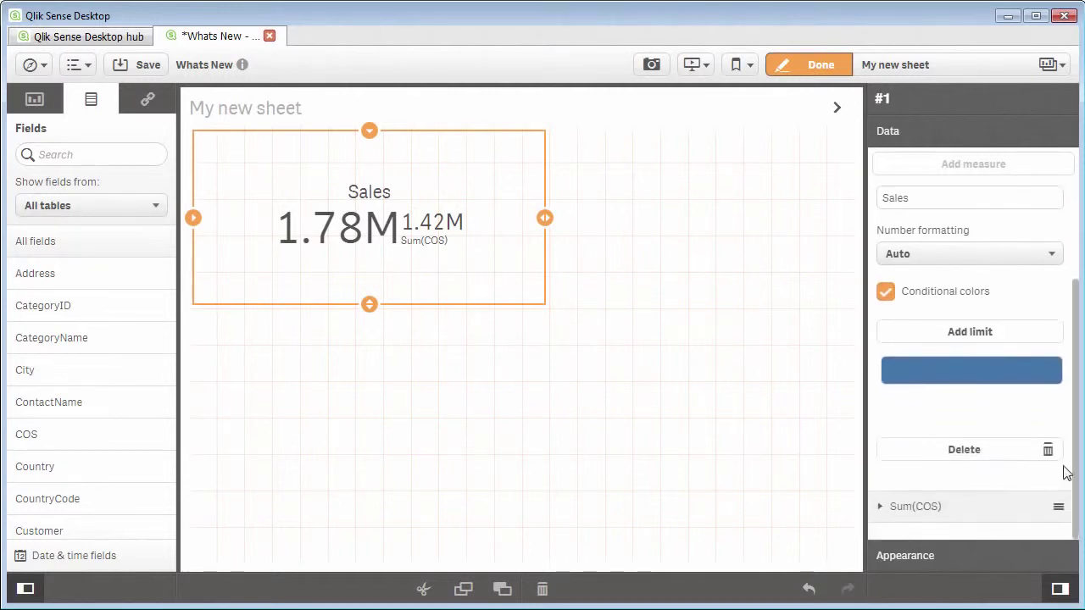
{"action": "left_click", "coordinate": [1017, 339]}
{"action": "left_click", "coordinate": [1013, 468]}
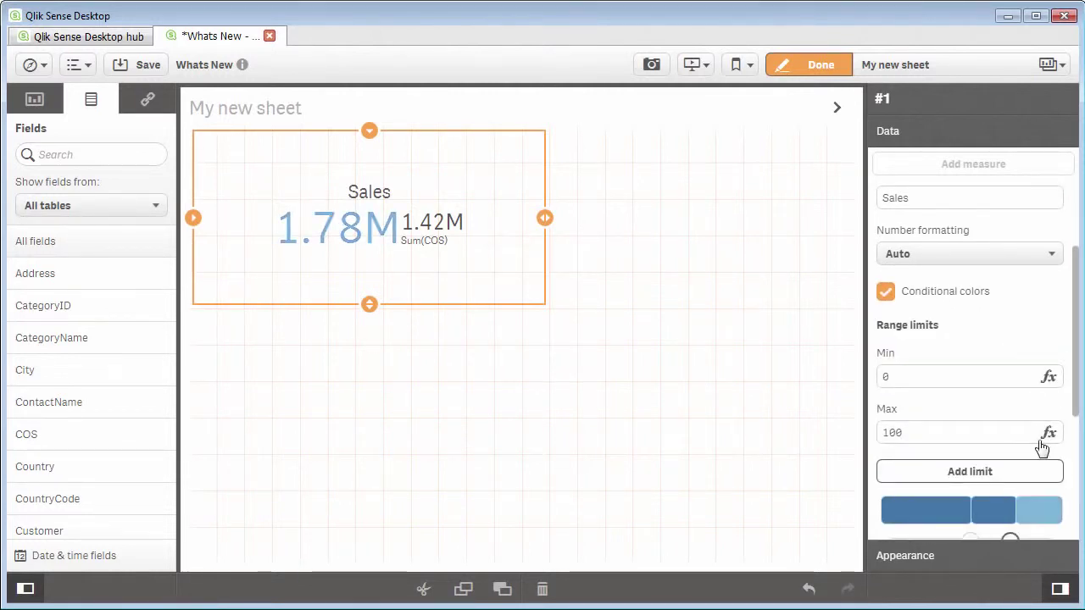
{"action": "left_click_drag", "start_coordinate": [1074, 424], "coordinate": [1077, 449]}
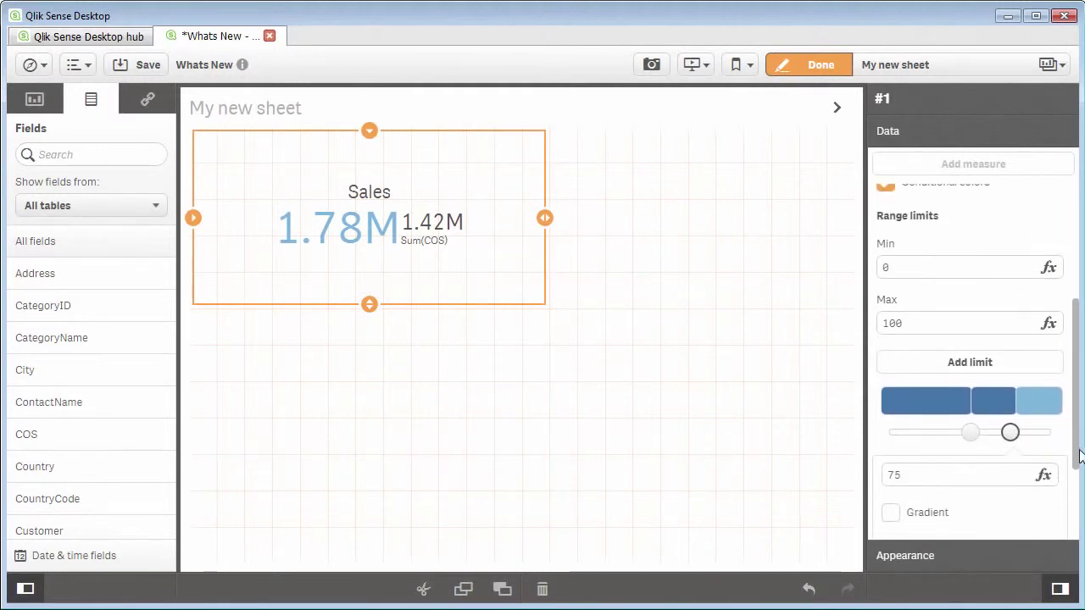
{"action": "left_click_drag", "start_coordinate": [973, 434], "coordinate": [957, 433]}
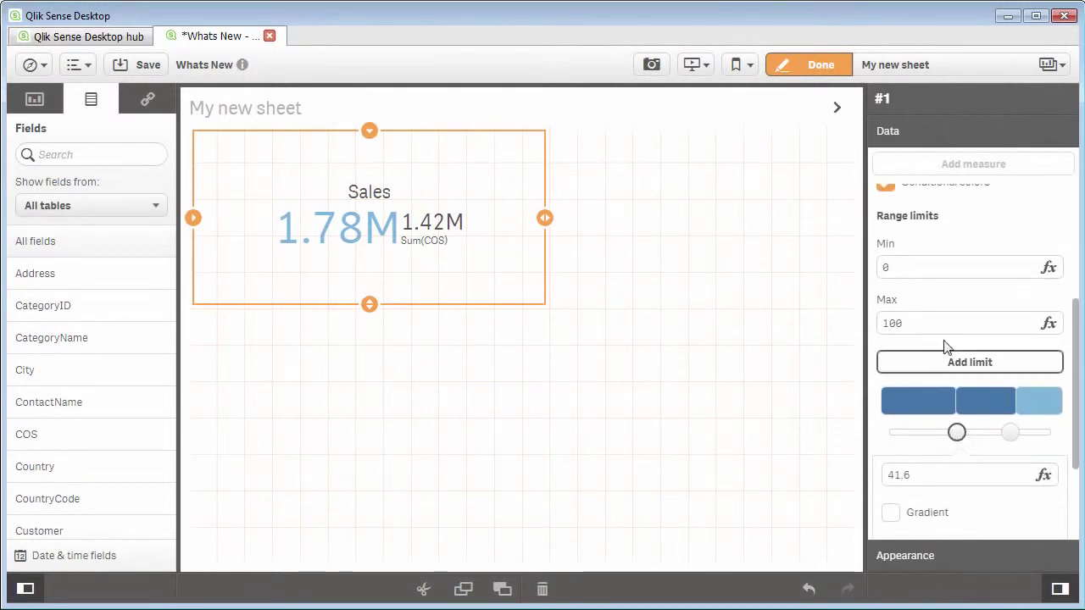
Step: Set the range maximum to 2000000 and place the limits at 608000 and 1424000
{"action": "left_click", "coordinate": [922, 321]}
{"action": "type", "text": "2000000"}
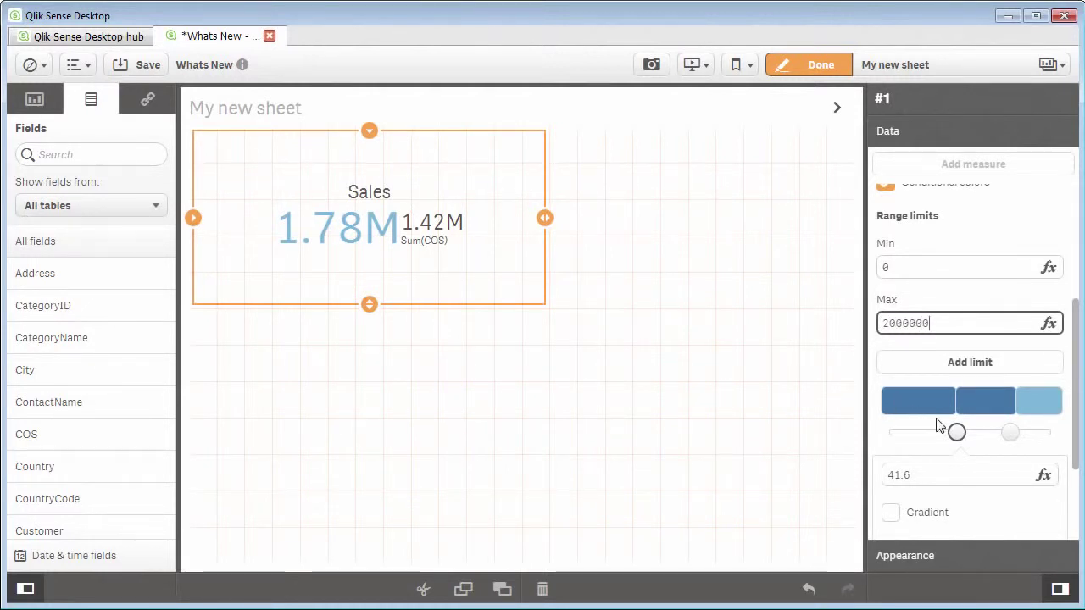
{"action": "left_click_drag", "start_coordinate": [956, 433], "coordinate": [1006, 442]}
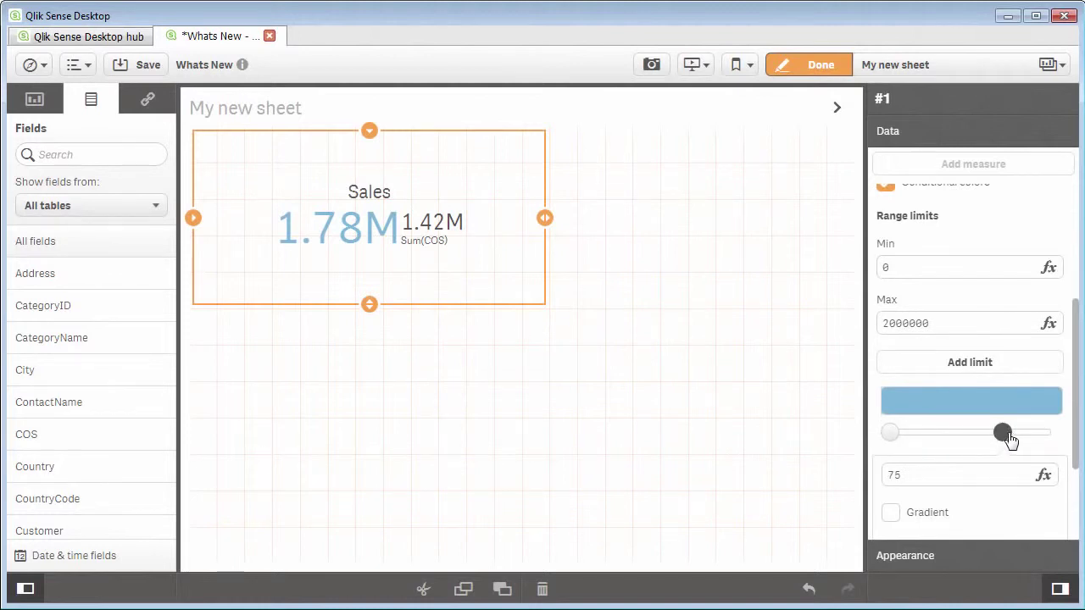
{"action": "left_click_drag", "start_coordinate": [891, 436], "coordinate": [943, 438]}
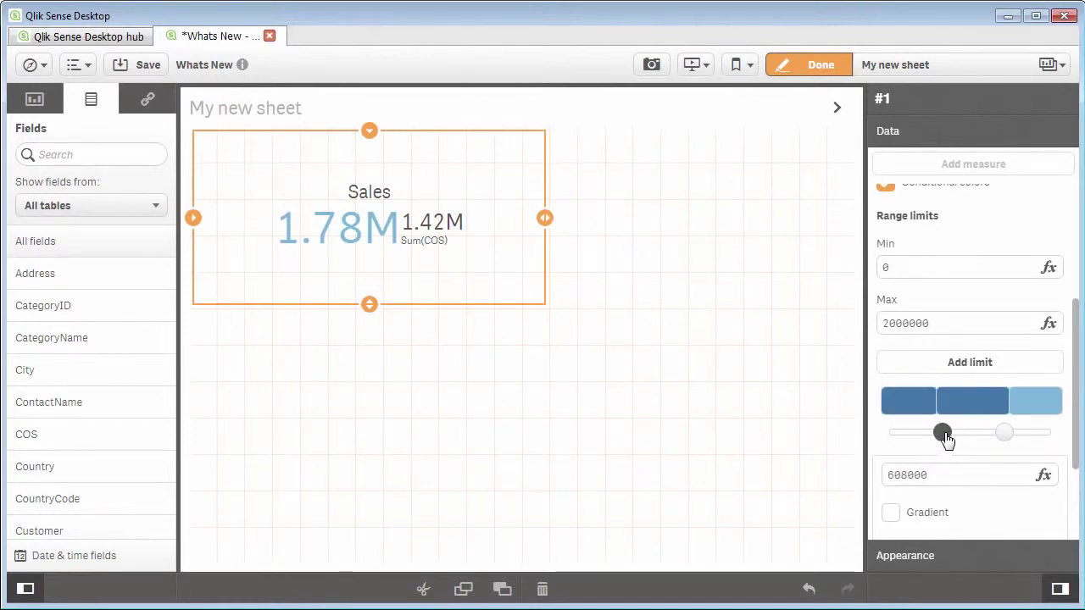
{"action": "left_click", "coordinate": [1005, 434]}
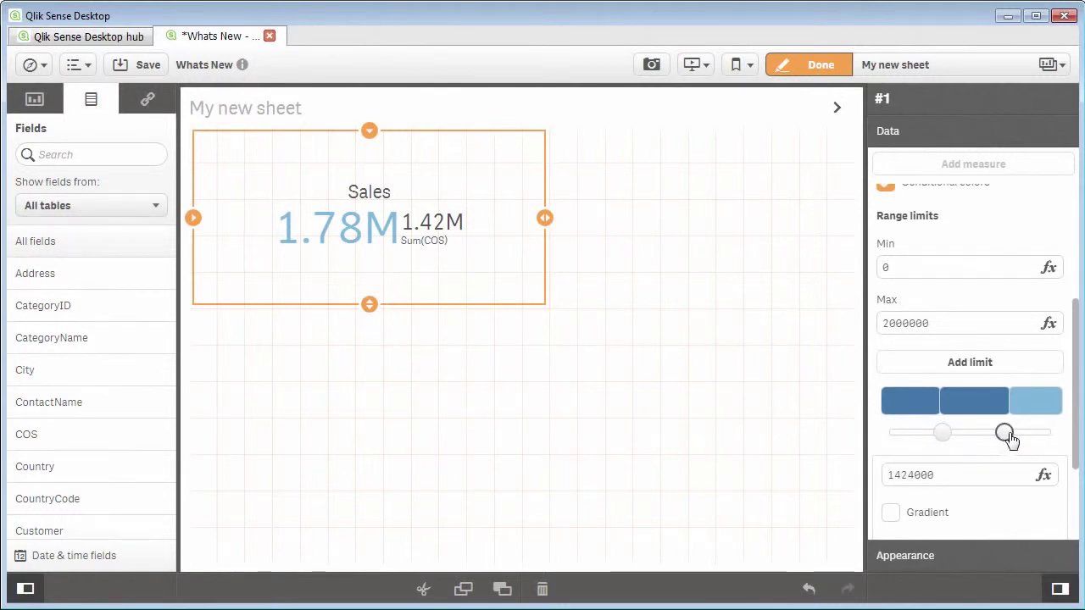
{"action": "left_click", "coordinate": [926, 414]}
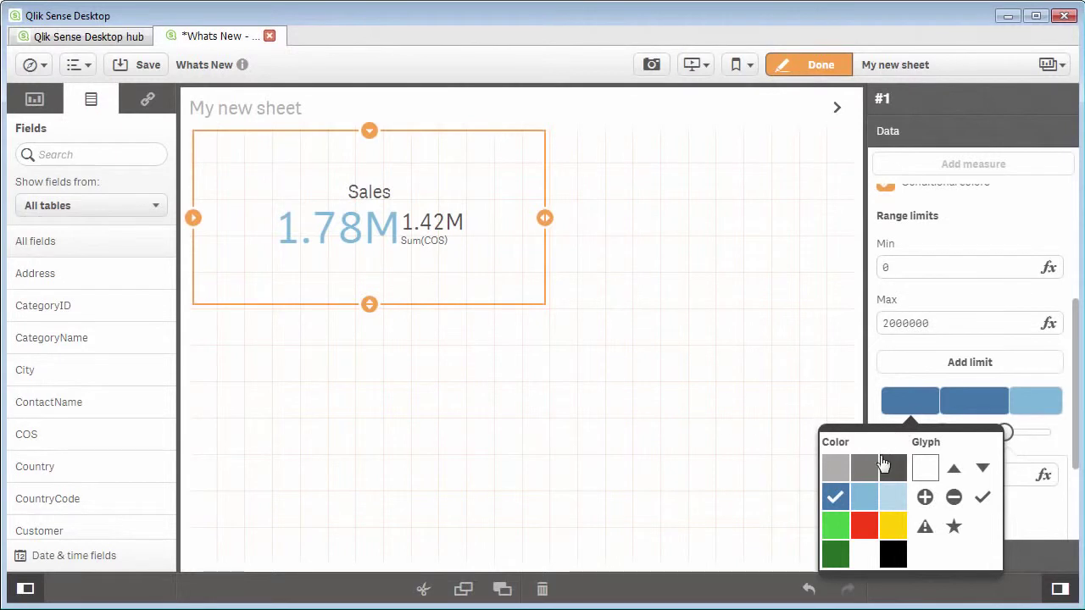
Step: Style the bands: red with down triangle, yellow with warning symbol, green with up triangle
{"action": "left_click", "coordinate": [863, 535]}
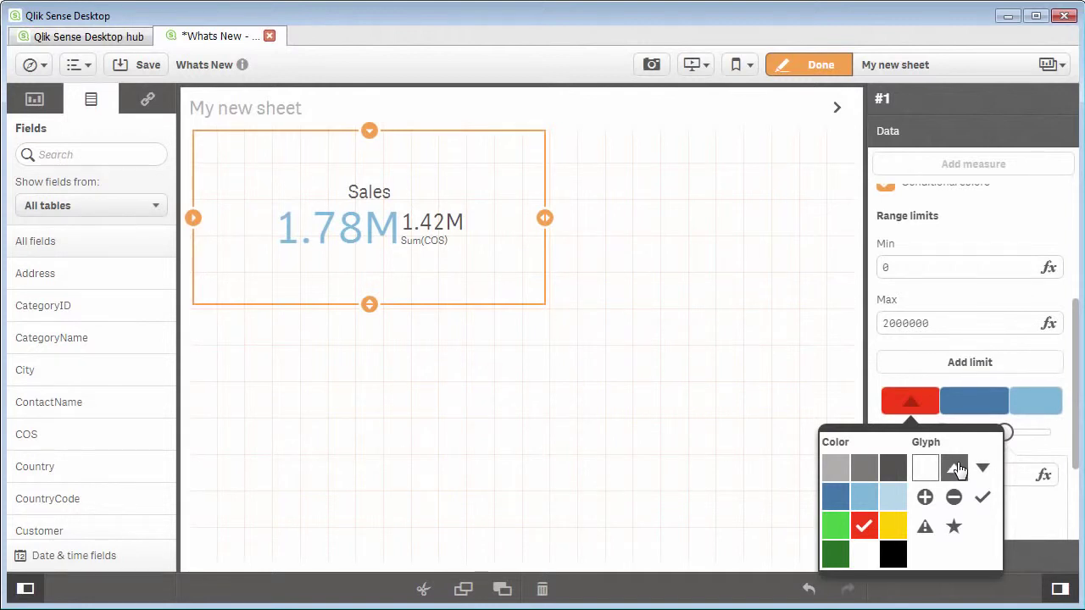
{"action": "left_click", "coordinate": [982, 467]}
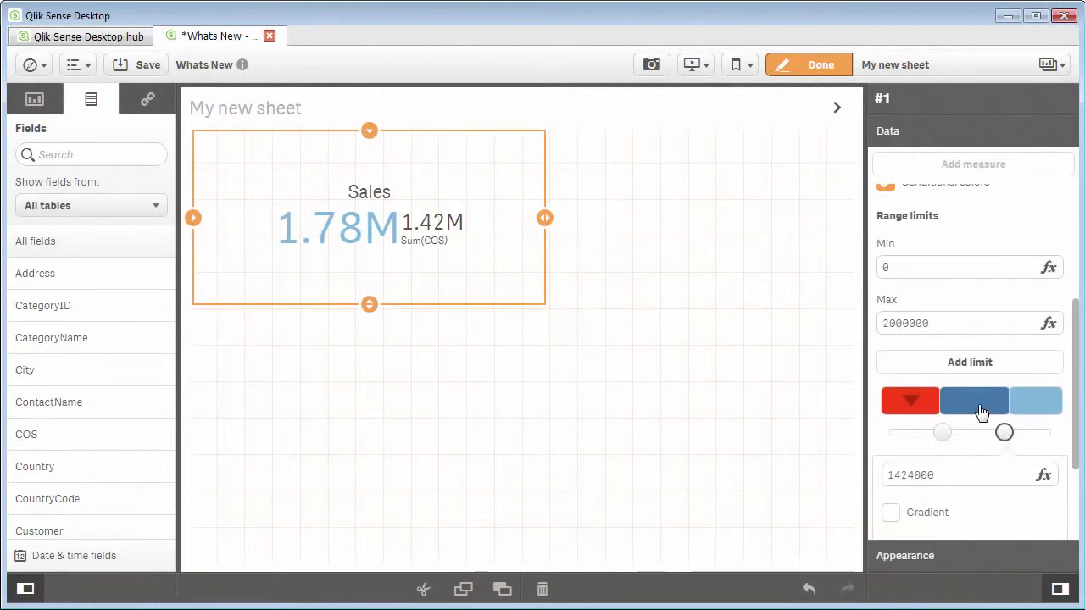
{"action": "left_click", "coordinate": [981, 411]}
{"action": "left_click", "coordinate": [956, 526]}
{"action": "left_click", "coordinate": [990, 527]}
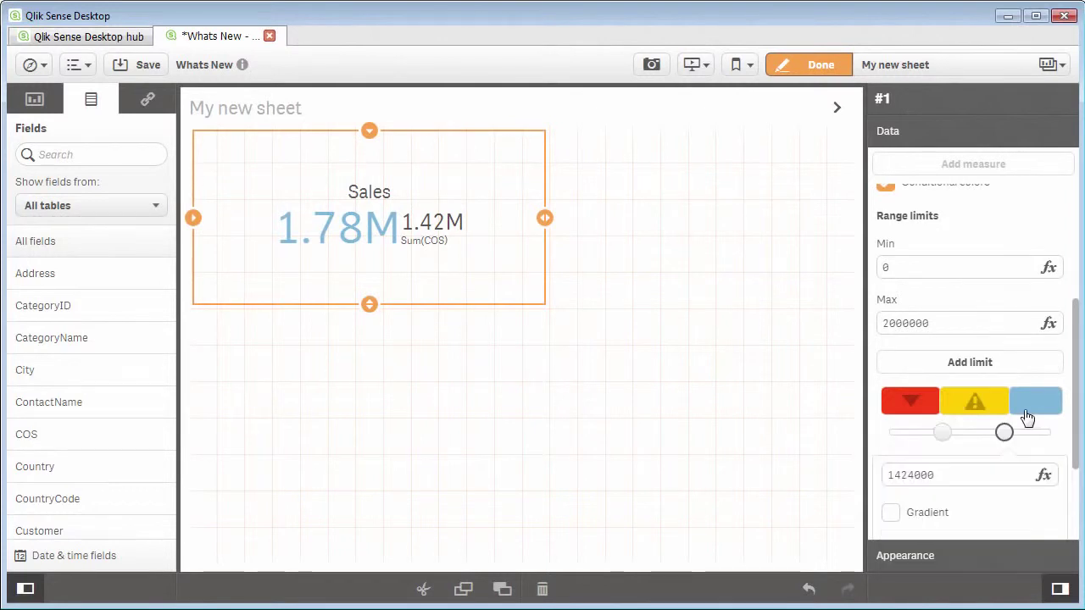
{"action": "left_click", "coordinate": [1028, 416]}
{"action": "left_click", "coordinate": [902, 529]}
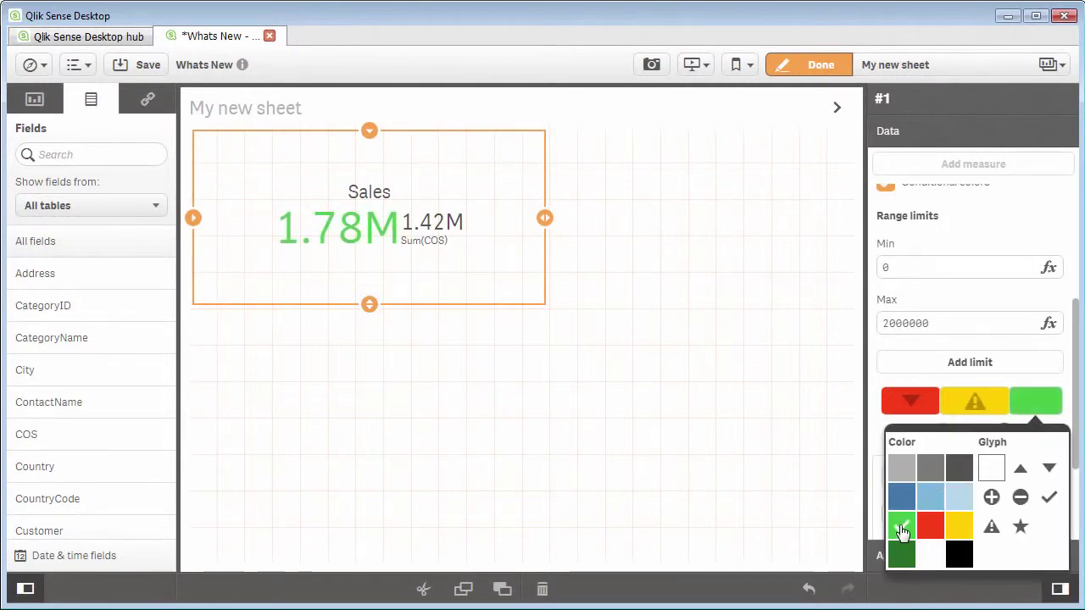
{"action": "left_click", "coordinate": [1020, 468]}
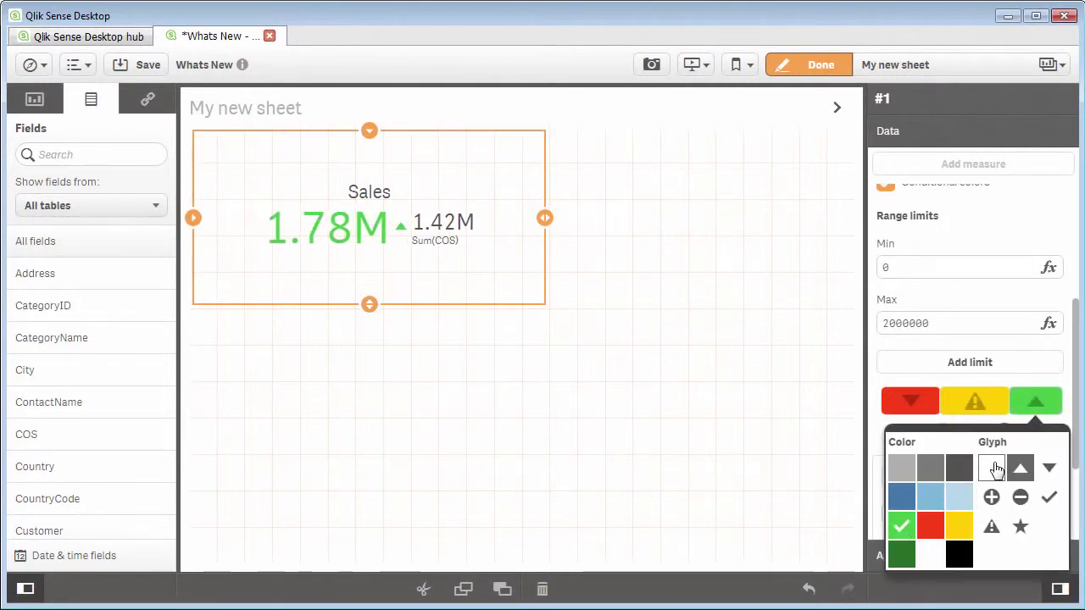
Step: Reselect the Sales KPI to review its properties, then deselect it to finish editing
{"action": "left_click", "coordinate": [784, 418]}
{"action": "left_click", "coordinate": [510, 228]}
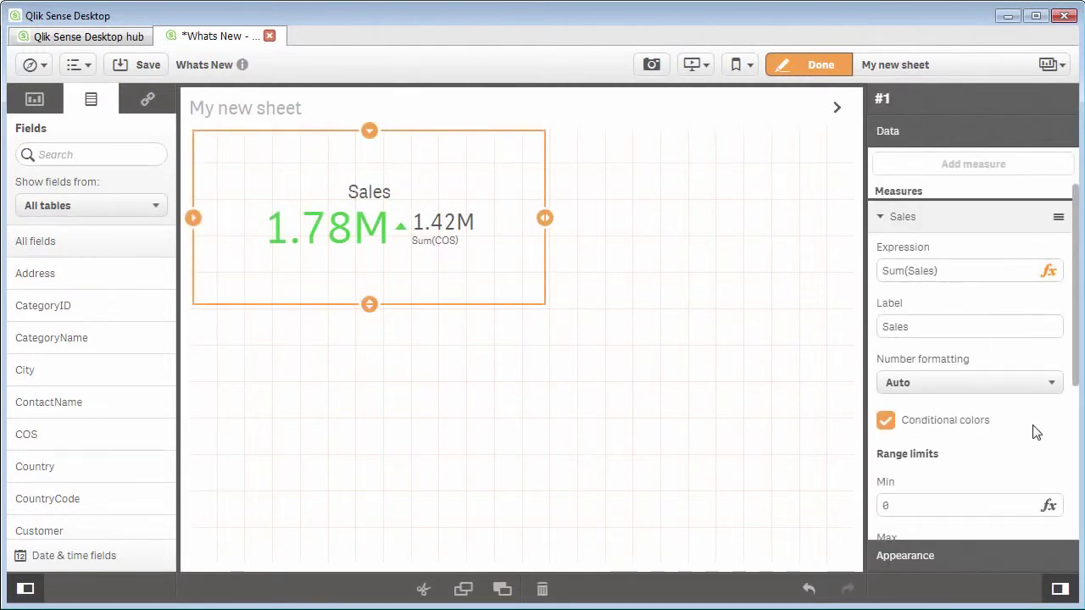
{"action": "left_click_drag", "start_coordinate": [1075, 376], "coordinate": [1070, 491]}
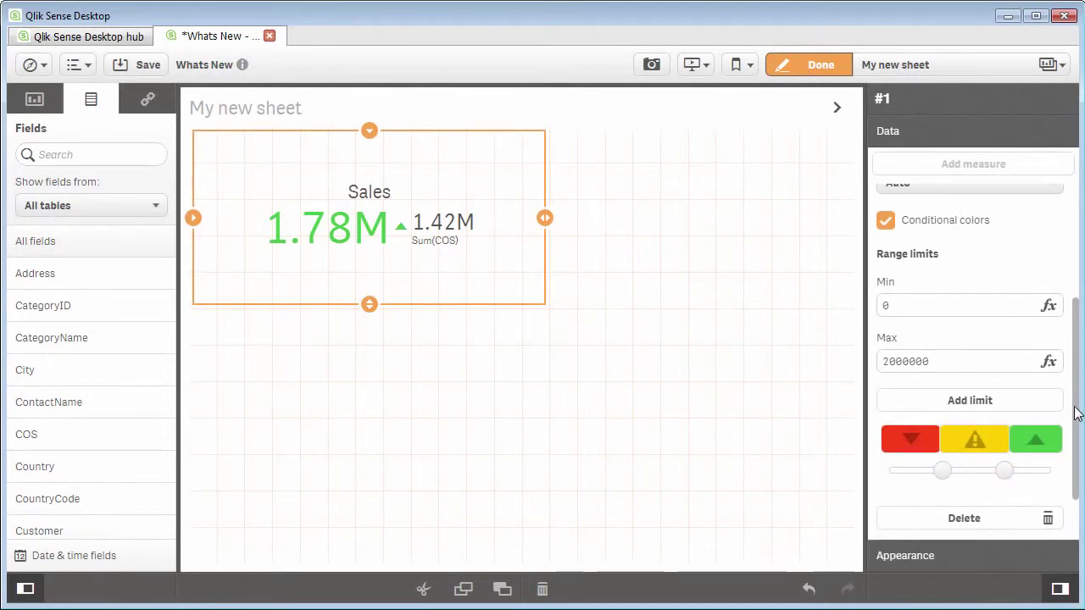
{"action": "scroll", "coordinate": [1068, 382], "scroll_direction": "down", "scroll_amount": 2}
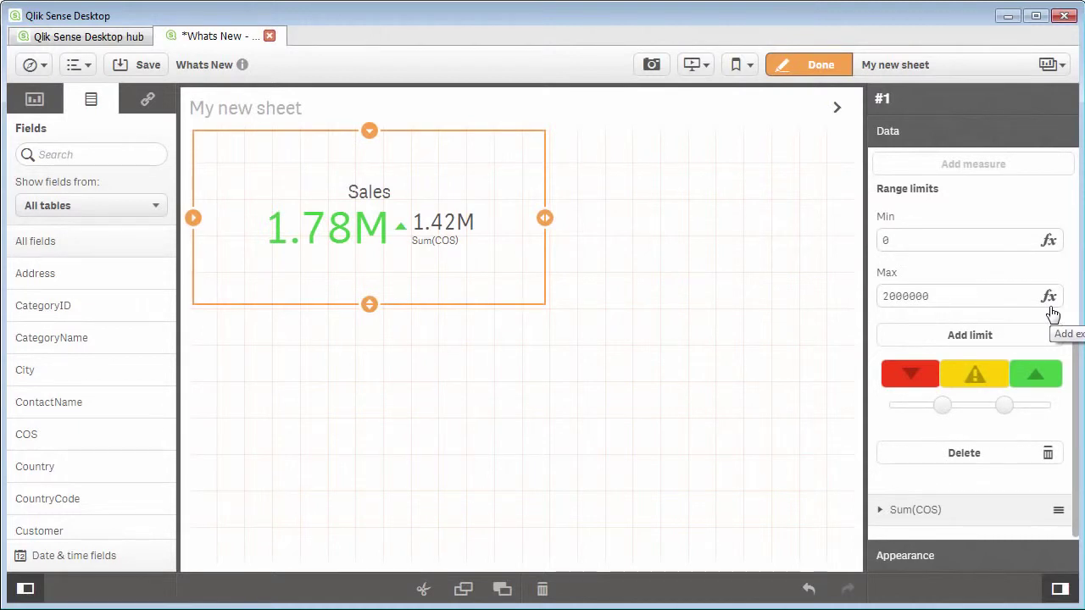
{"action": "left_click", "coordinate": [337, 379]}
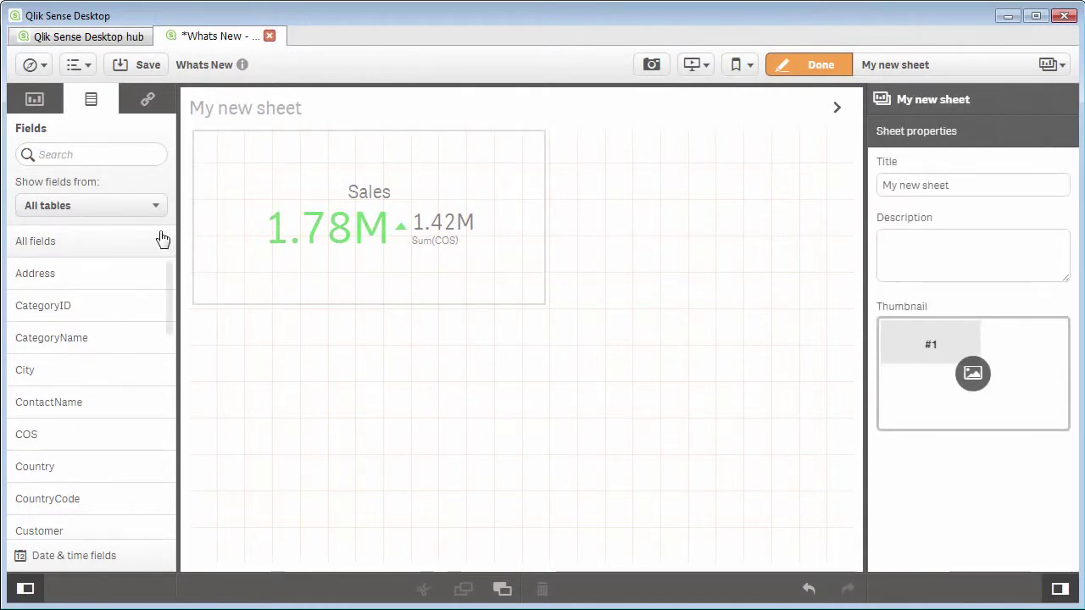
Step: Add a Country filter pane below the Sales KPI and exit edit mode with Done
{"action": "left_click_drag", "start_coordinate": [70, 465], "coordinate": [327, 436]}
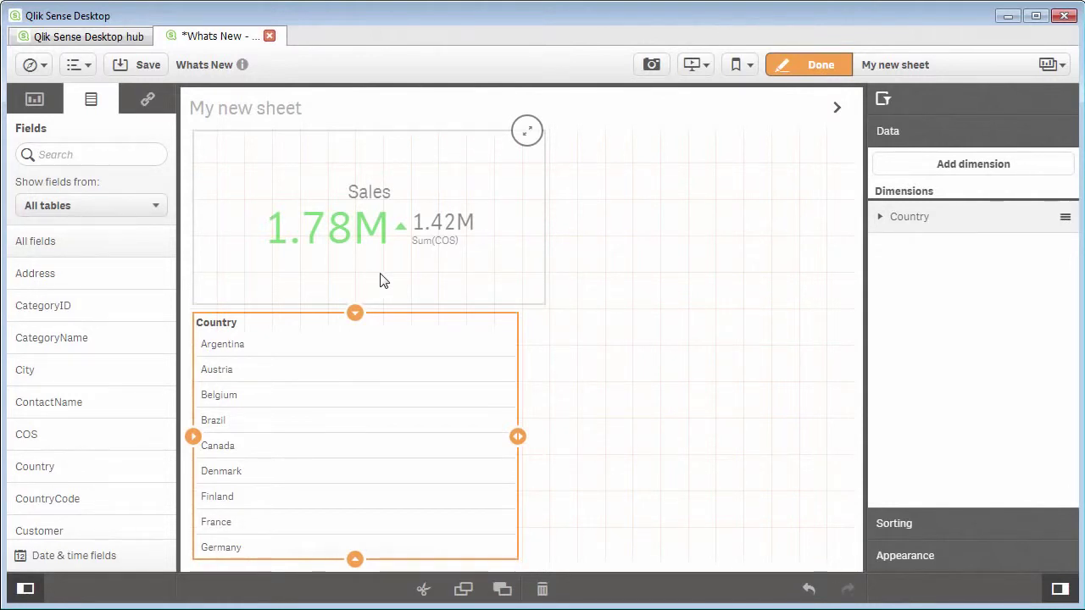
{"action": "left_click", "coordinate": [798, 68]}
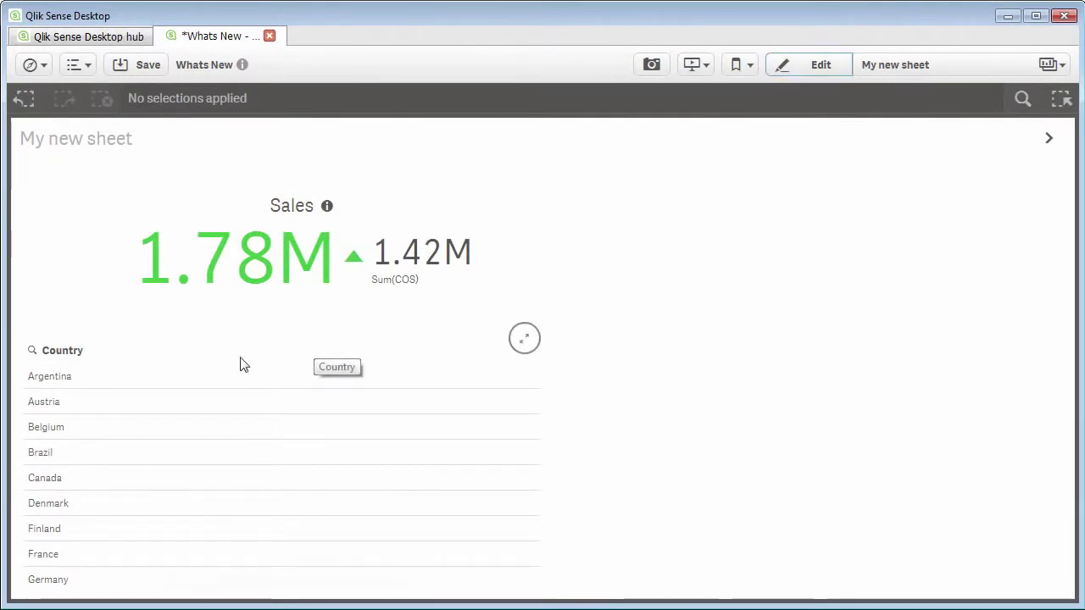
{"action": "left_click", "coordinate": [100, 382]}
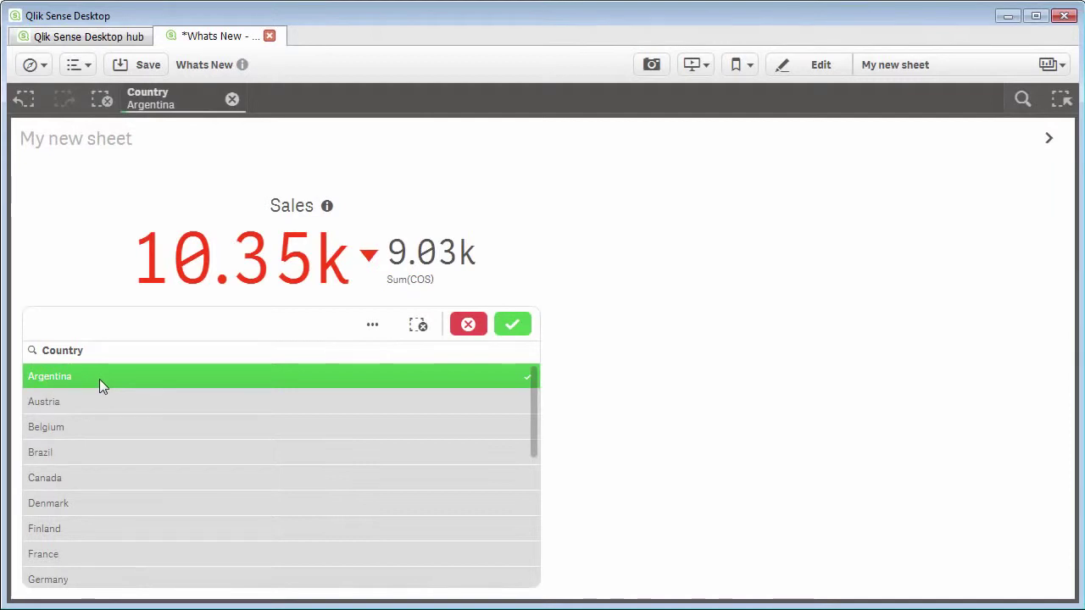
{"action": "left_click", "coordinate": [99, 379]}
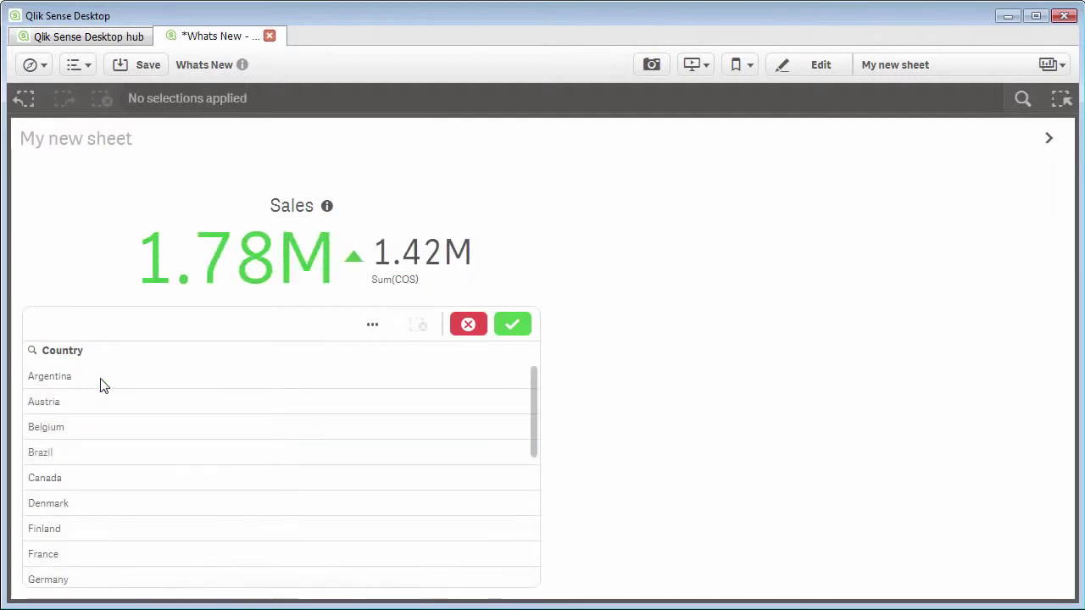
{"action": "left_click", "coordinate": [100, 427]}
{"action": "left_click", "coordinate": [103, 427]}
{"action": "left_click_drag", "start_coordinate": [109, 383], "coordinate": [129, 569]}
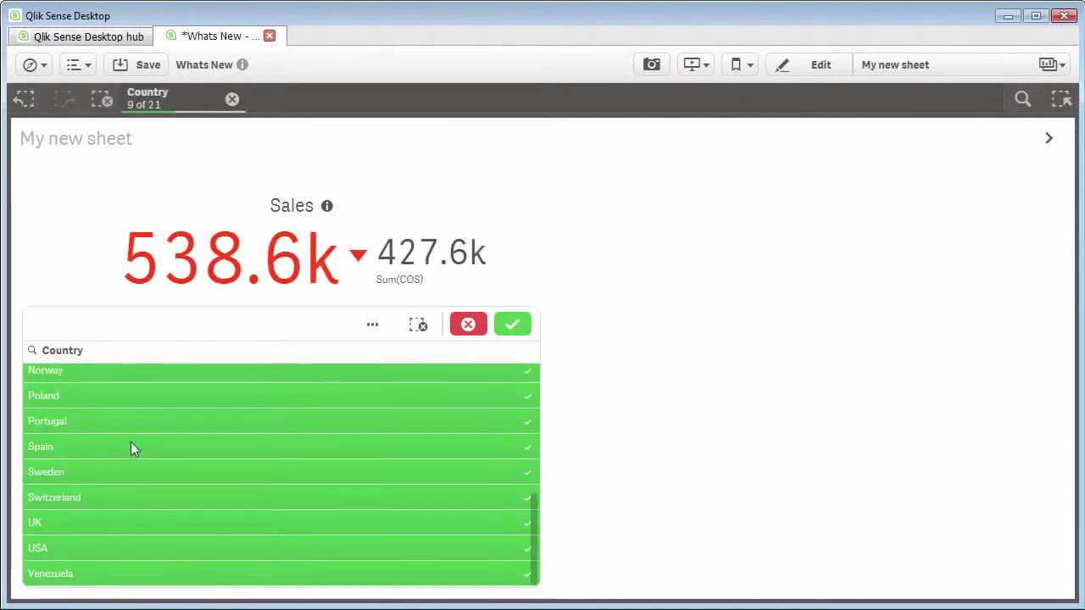
{"action": "scroll", "coordinate": [303, 506], "scroll_direction": "up", "scroll_amount": 5}
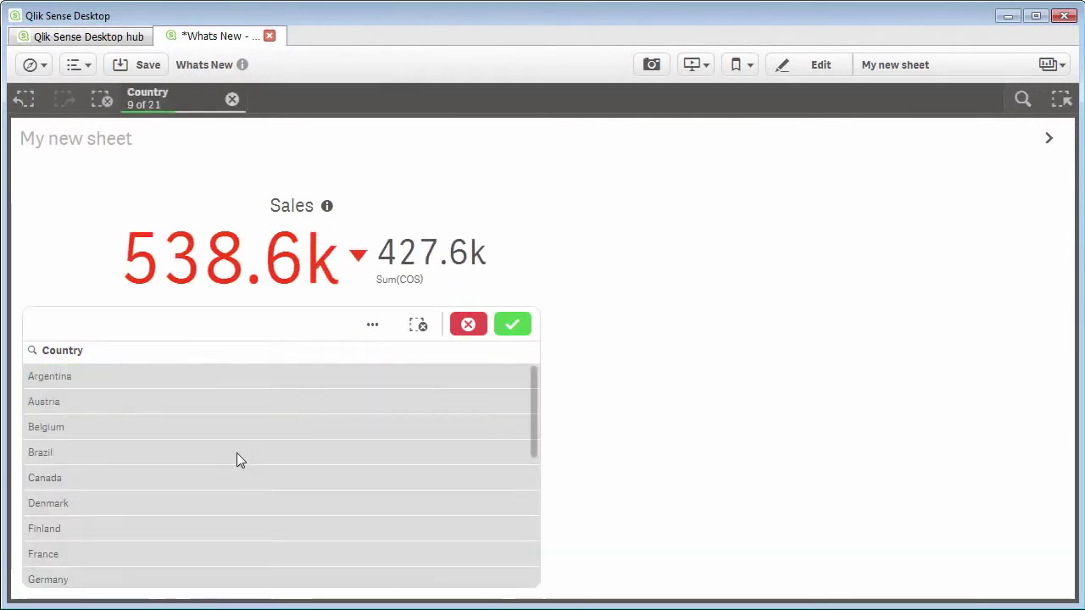
{"action": "left_click_drag", "start_coordinate": [236, 453], "coordinate": [235, 569]}
{"action": "left_click", "coordinate": [217, 475]}
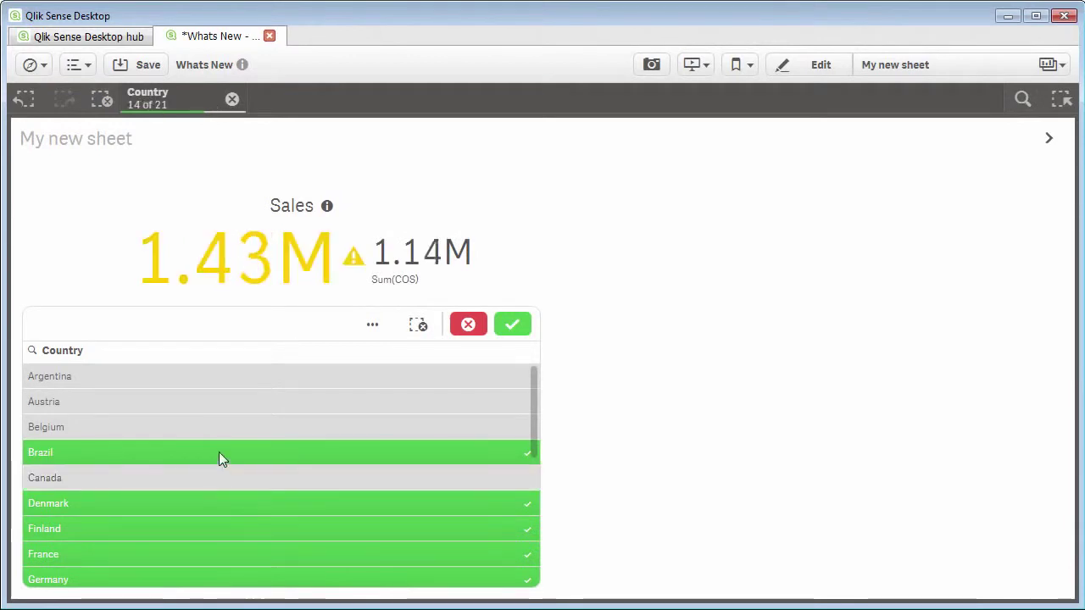
{"action": "left_click", "coordinate": [261, 451]}
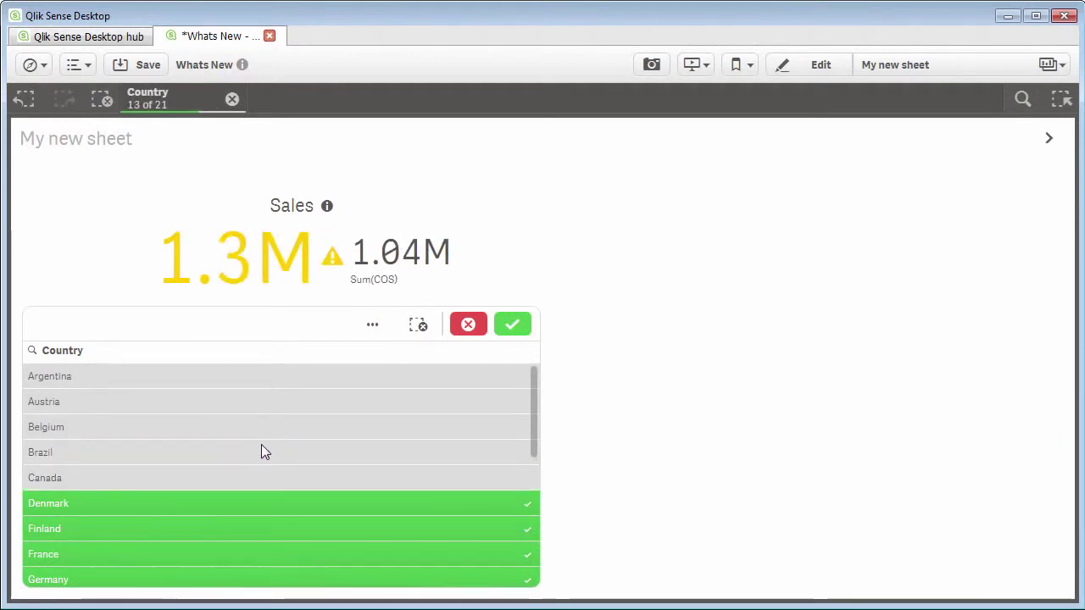
{"action": "left_click", "coordinate": [469, 325]}
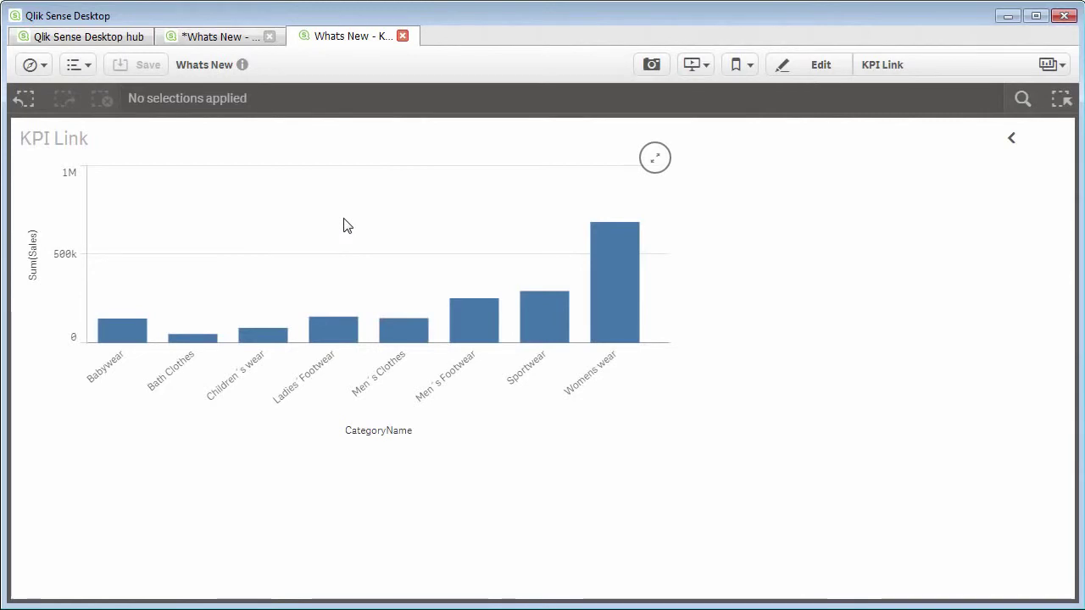
{"action": "left_click", "coordinate": [402, 35]}
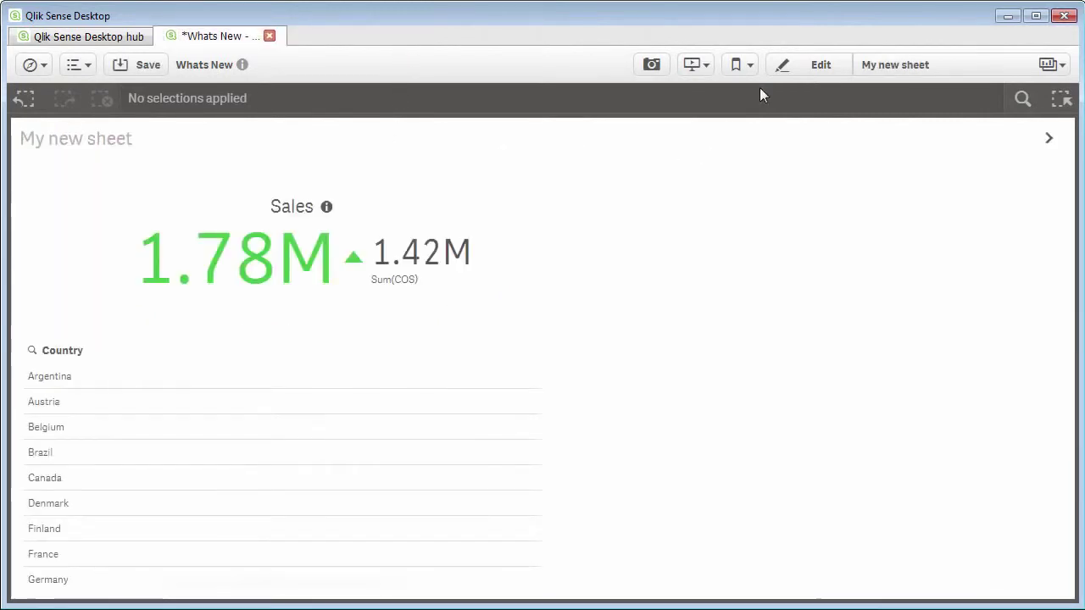
Step: Enter edit mode and delete the Country filter pane
{"action": "left_click", "coordinate": [820, 74]}
{"action": "right_click", "coordinate": [368, 441]}
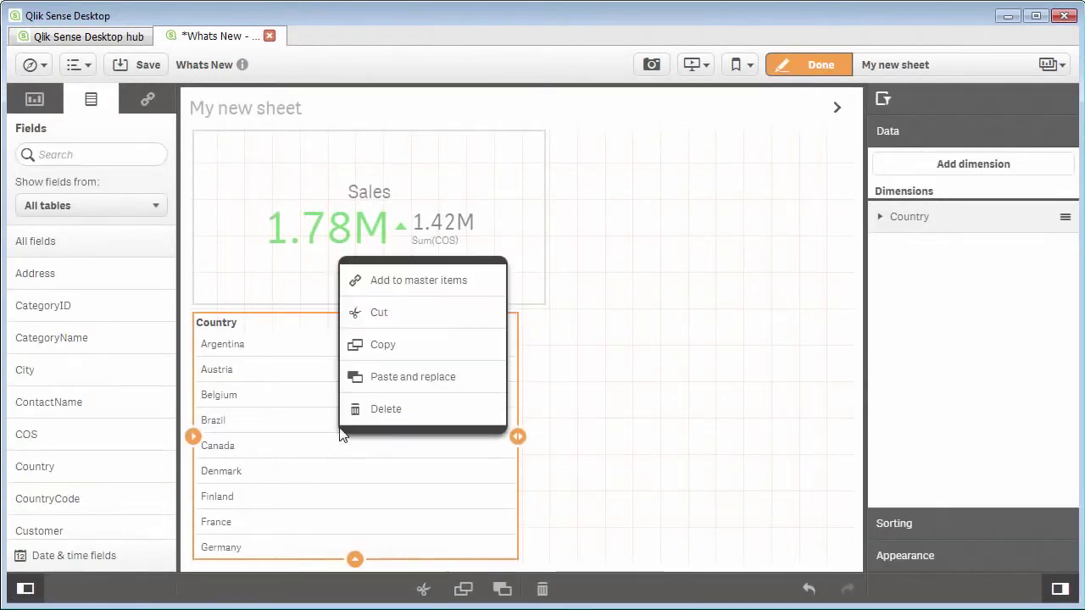
{"action": "left_click", "coordinate": [356, 416]}
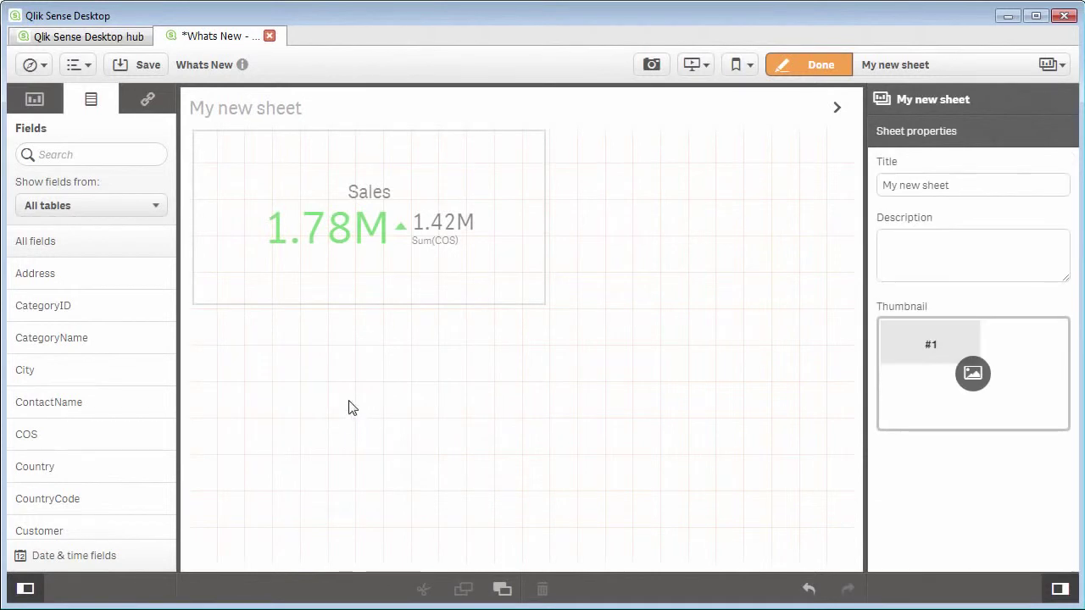
Step: Add the This Year Sales KPI and a narrow Year Filter from master items, then click Done
{"action": "left_click", "coordinate": [148, 100]}
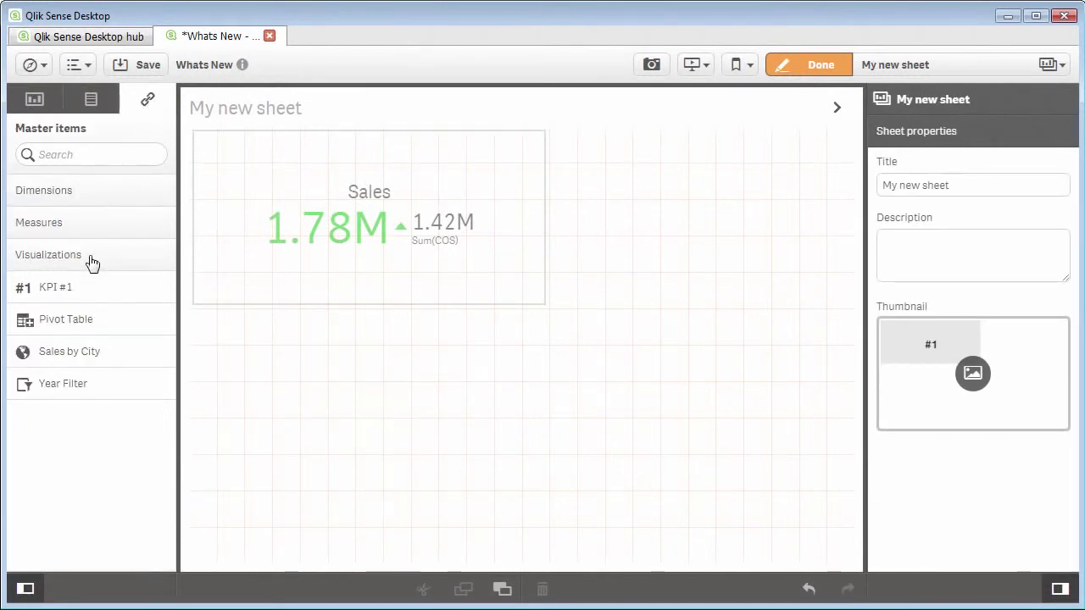
{"action": "left_click_drag", "start_coordinate": [80, 293], "coordinate": [669, 269]}
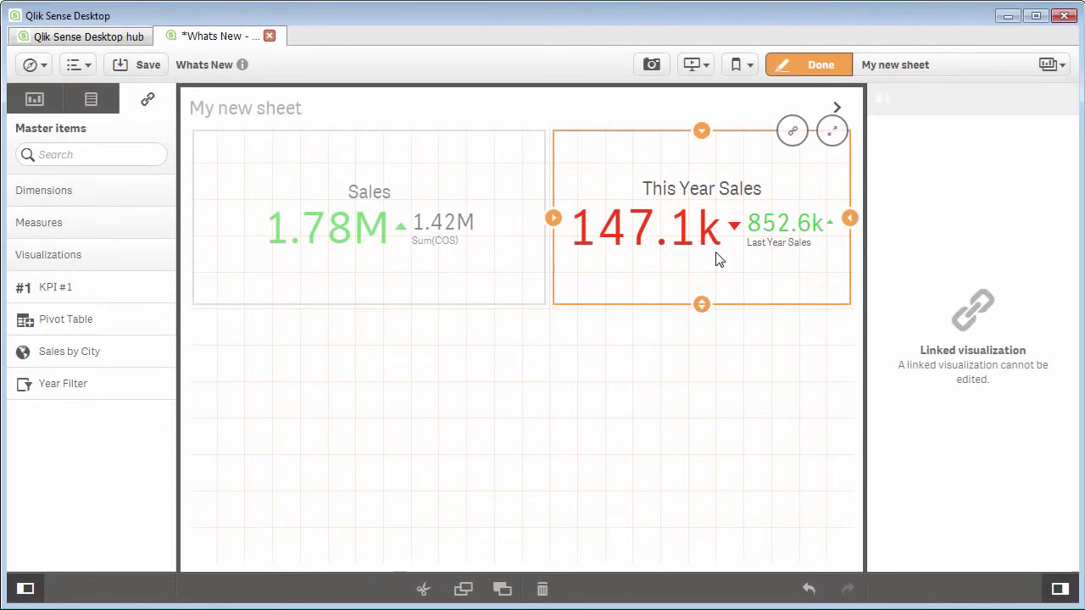
{"action": "left_click_drag", "start_coordinate": [73, 383], "coordinate": [430, 419]}
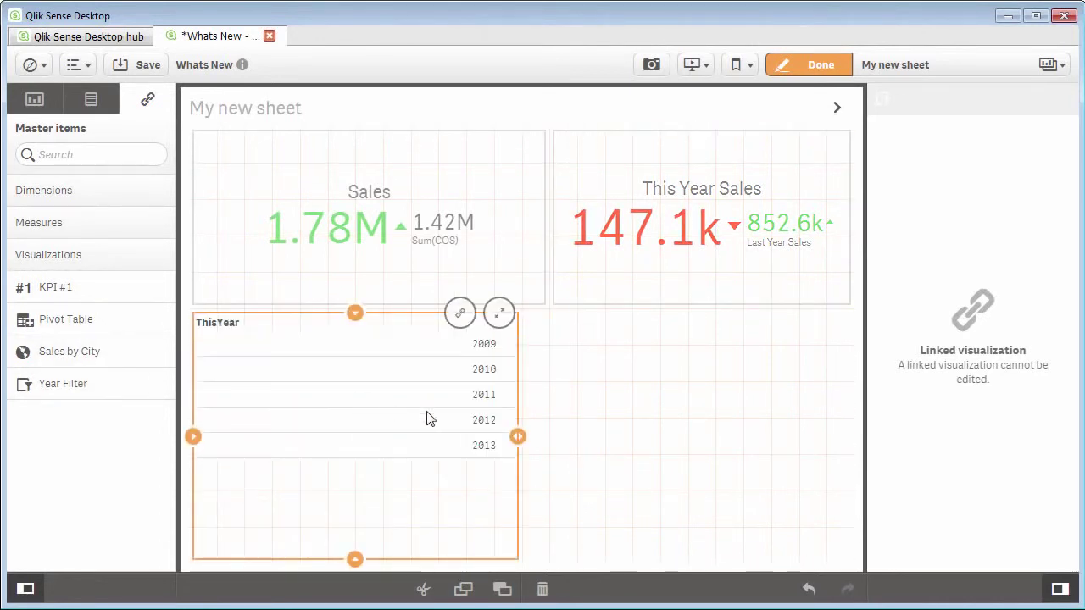
{"action": "left_click_drag", "start_coordinate": [518, 436], "coordinate": [378, 437]}
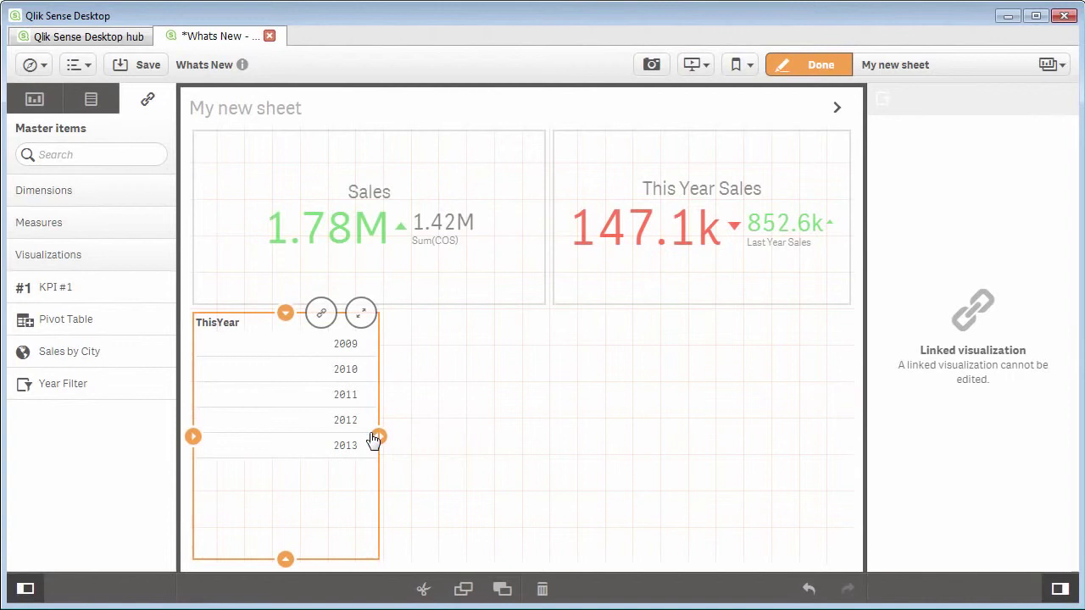
{"action": "left_click", "coordinate": [820, 74]}
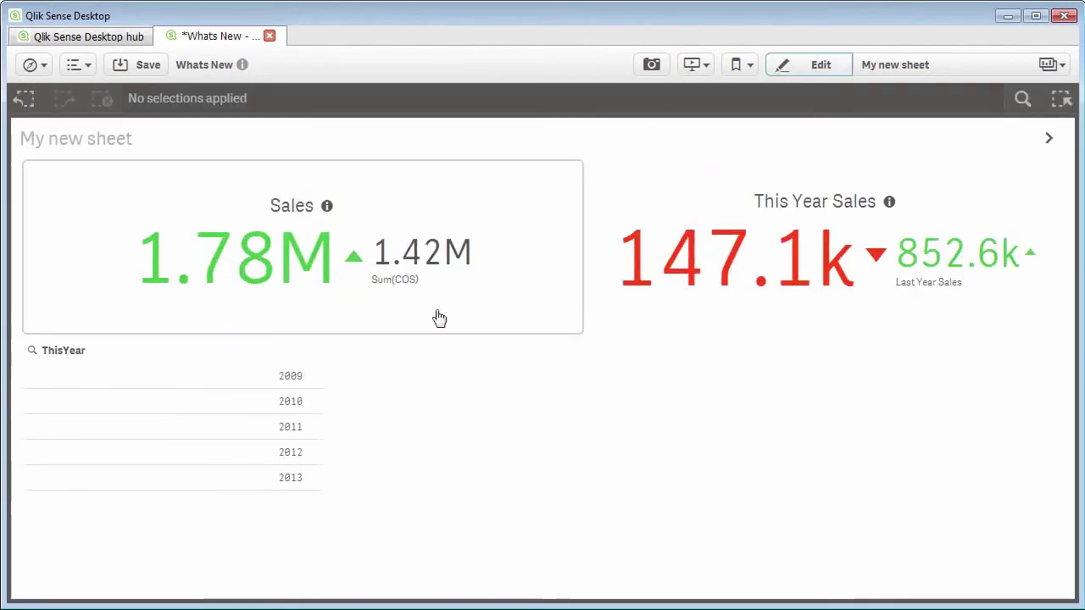
Step: Try 2010 and 2011 in the ThisYear filter, then leave 2012 selected
{"action": "left_click", "coordinate": [299, 407]}
{"action": "left_click", "coordinate": [298, 407]}
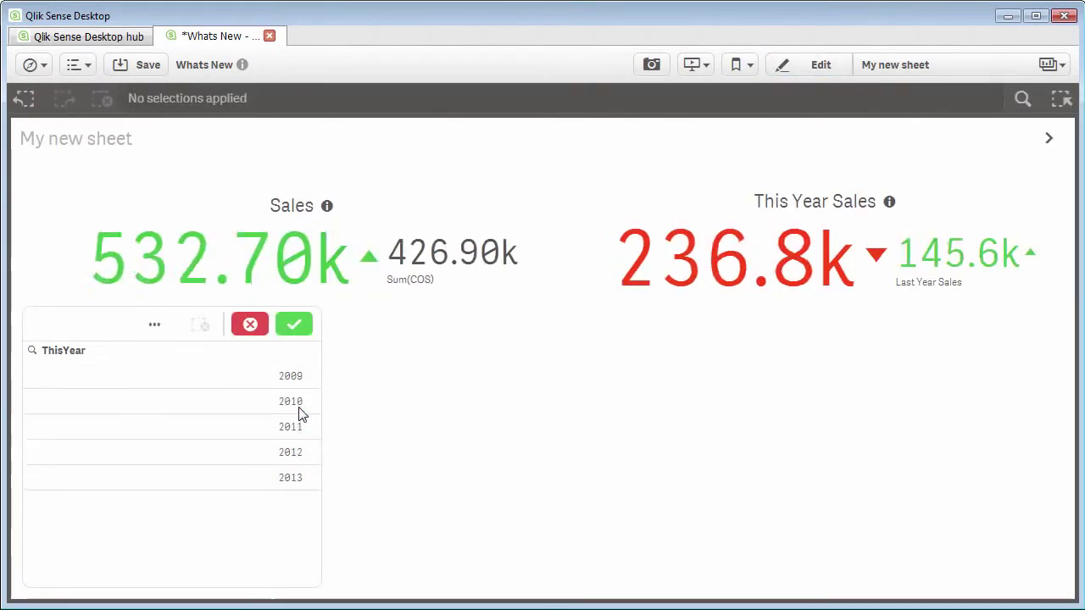
{"action": "left_click", "coordinate": [299, 428]}
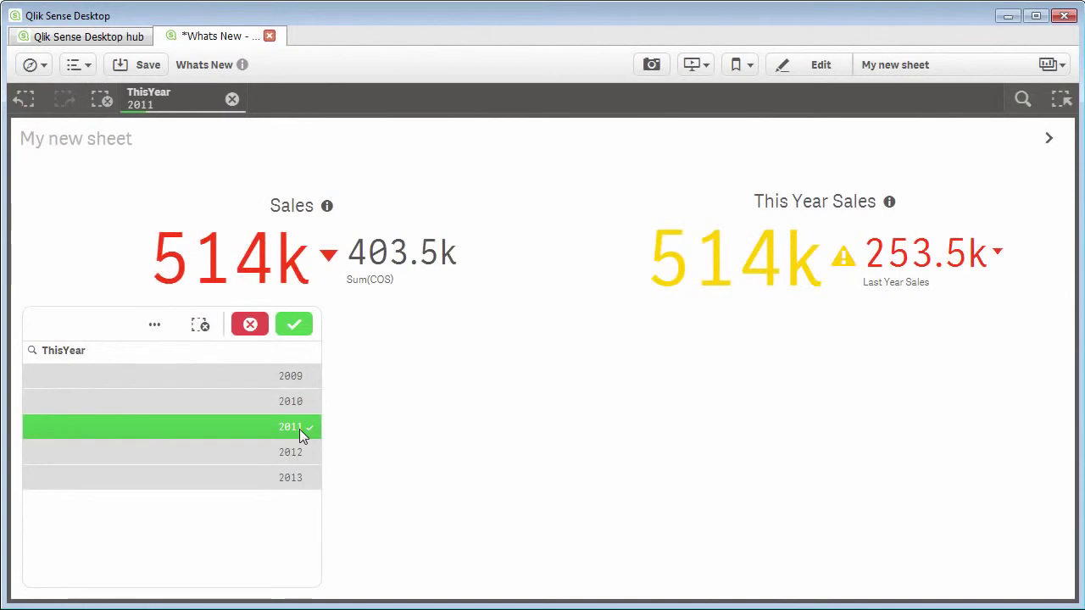
{"action": "left_click", "coordinate": [299, 429]}
{"action": "left_click", "coordinate": [301, 452]}
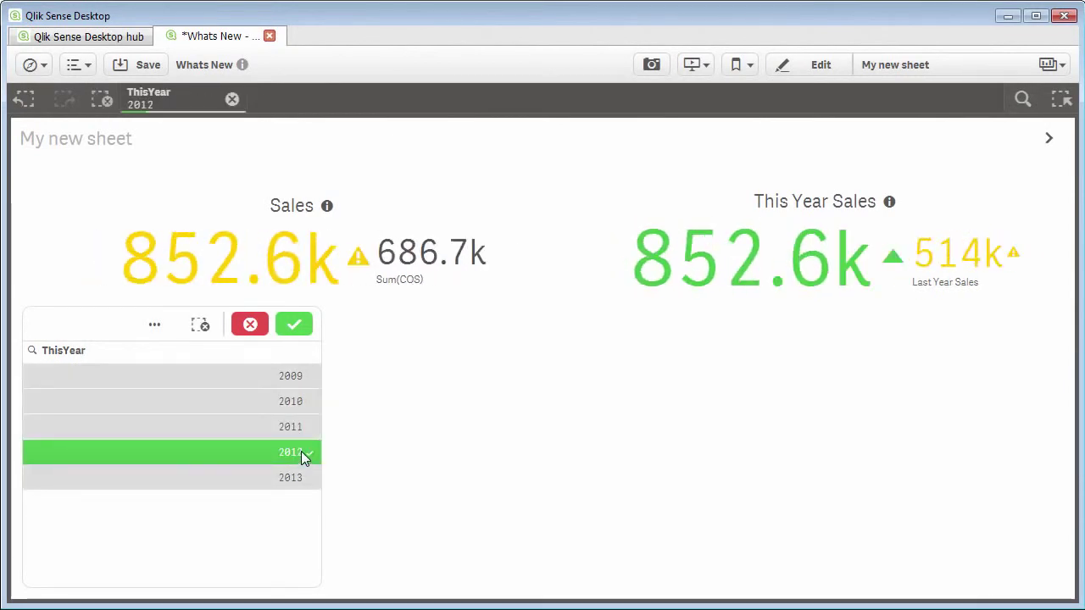